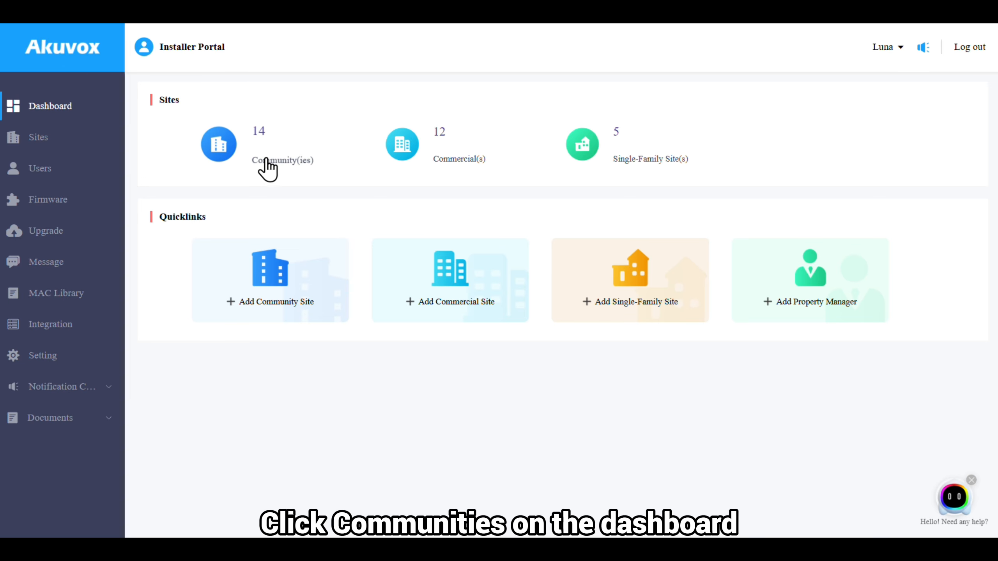
- Enable Elevator Control in the AK Test community's settings and submit
click(267, 159)
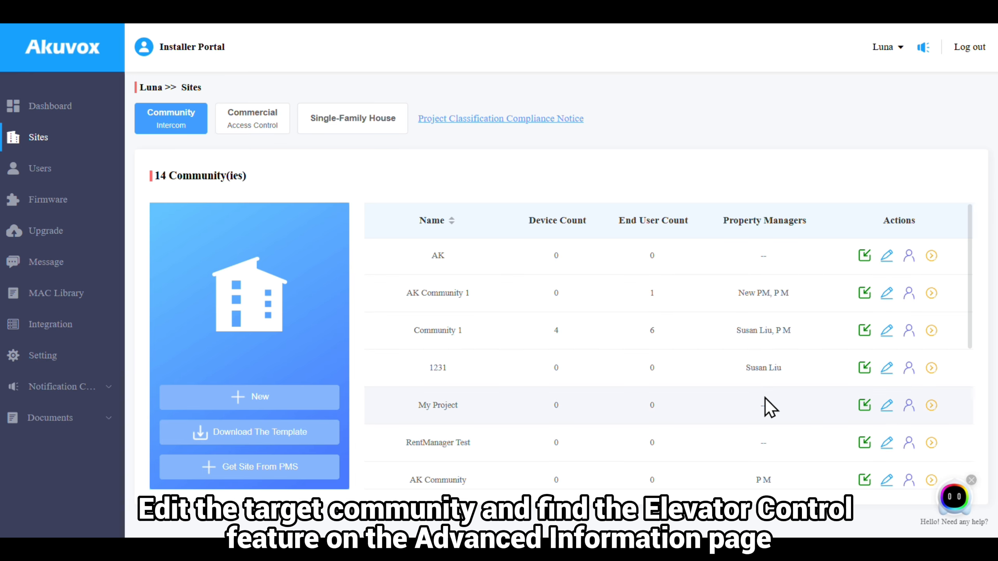
scroll(766, 397, down, 5)
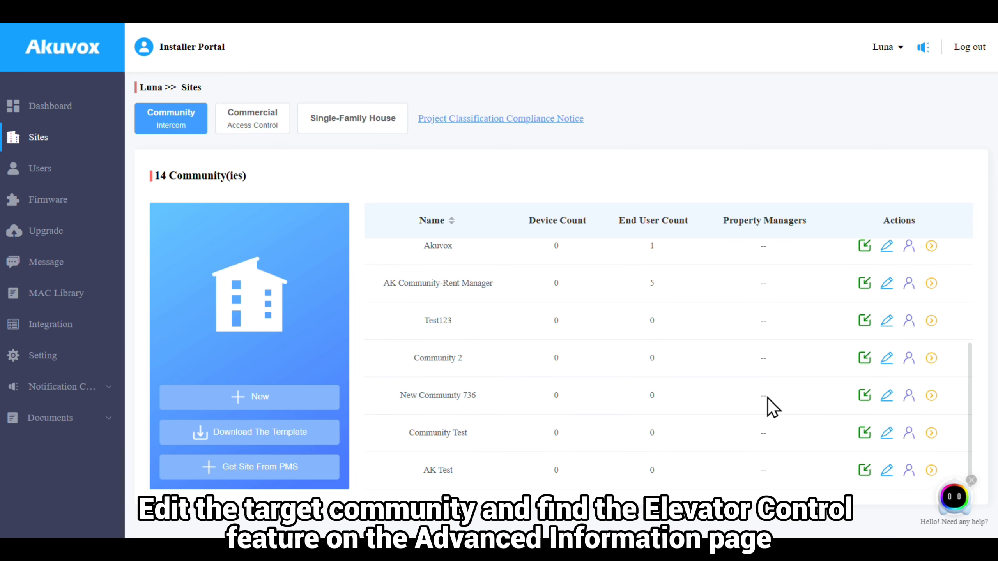
click(887, 470)
scroll(748, 326, down, 15)
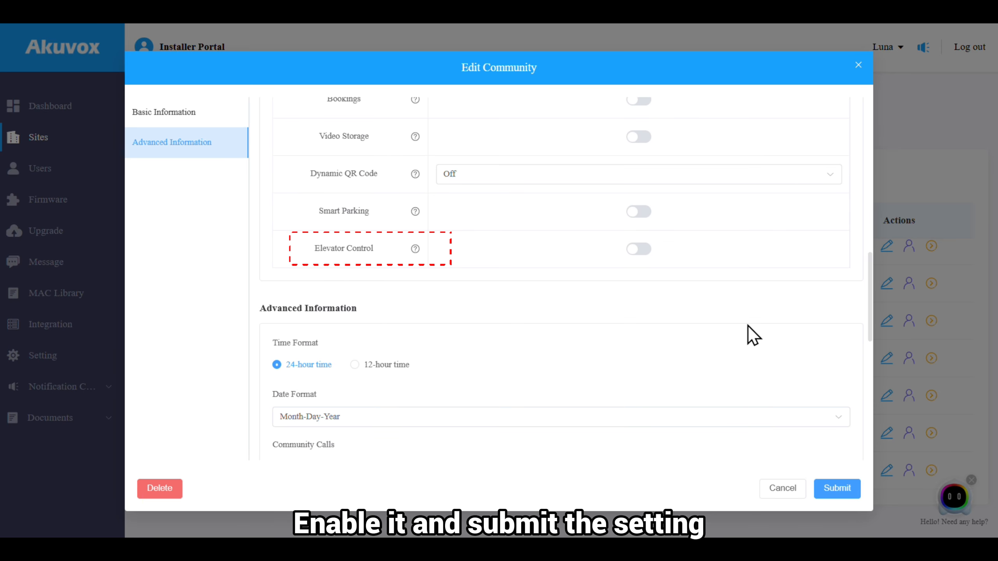
click(635, 248)
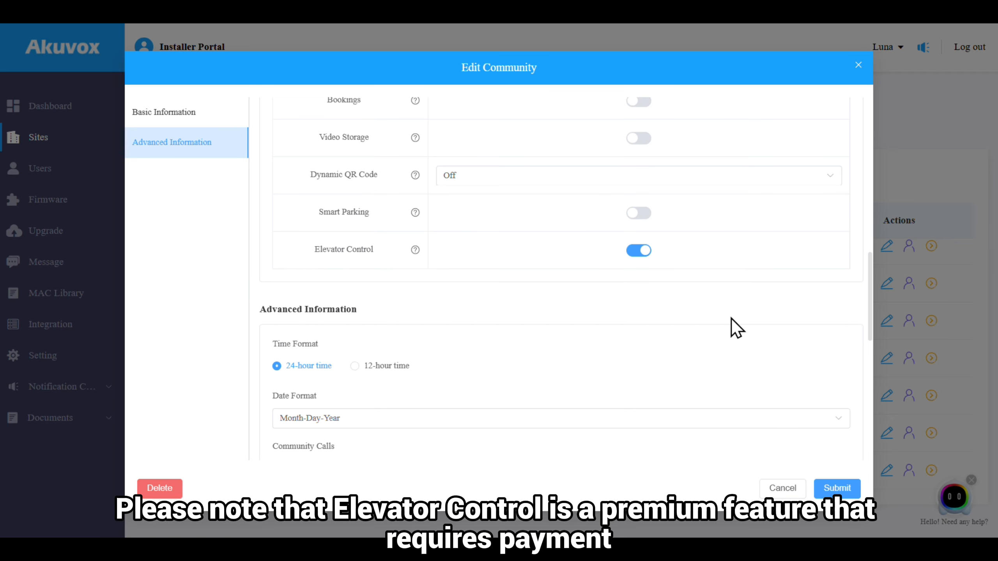
click(832, 487)
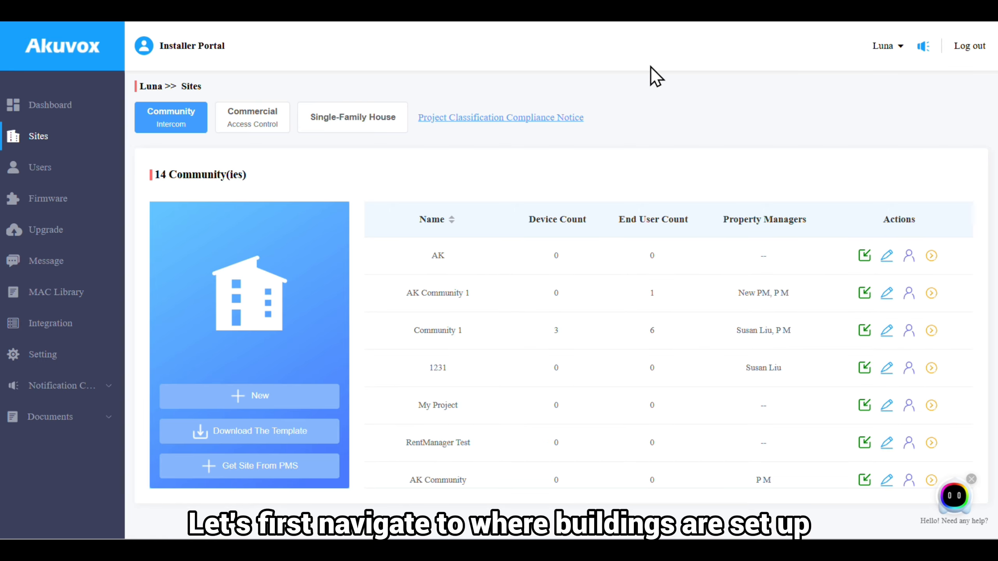
- Edit Building A in Community 1 and rename Floor Name 1 to Lobby
click(931, 330)
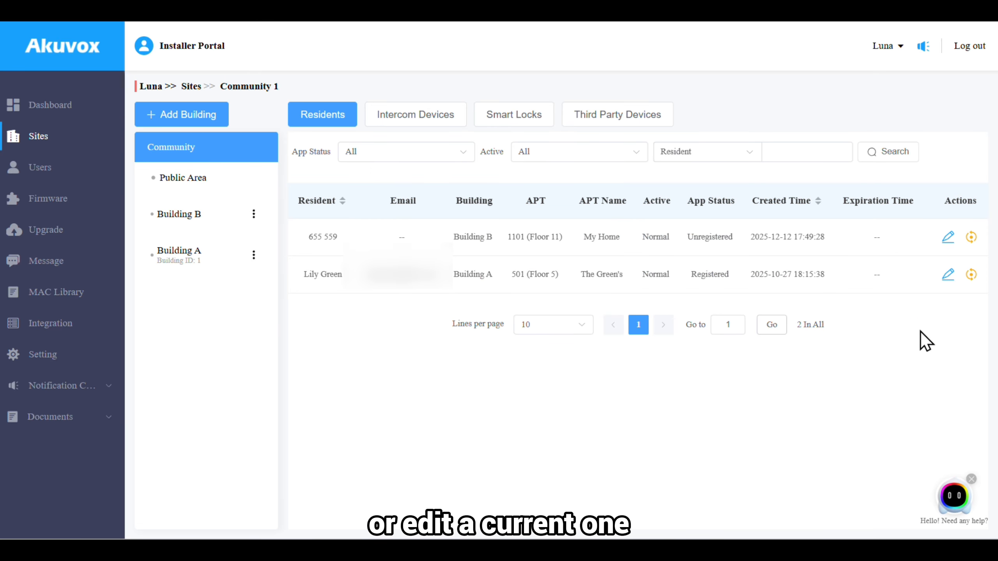
click(259, 258)
click(293, 272)
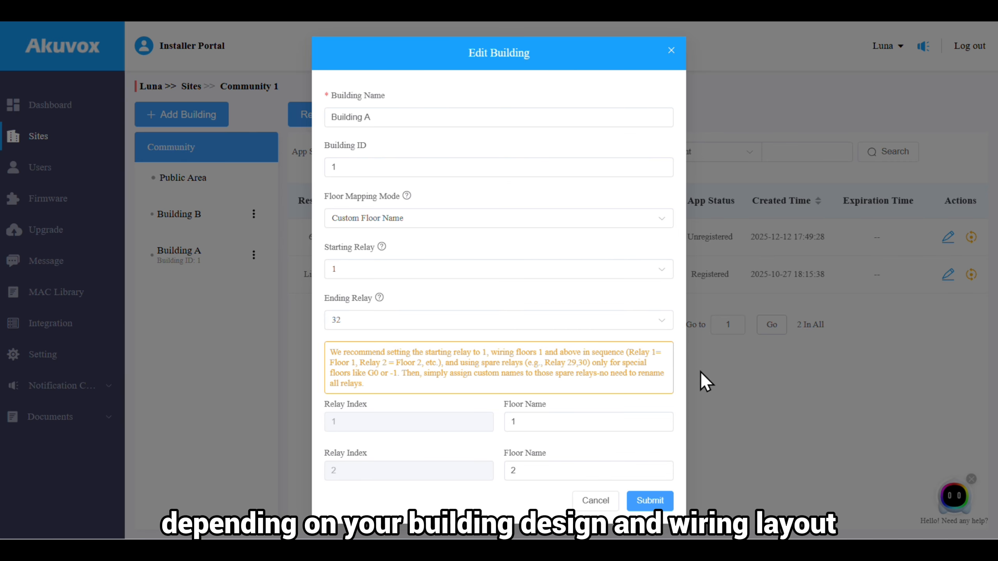
click(612, 421)
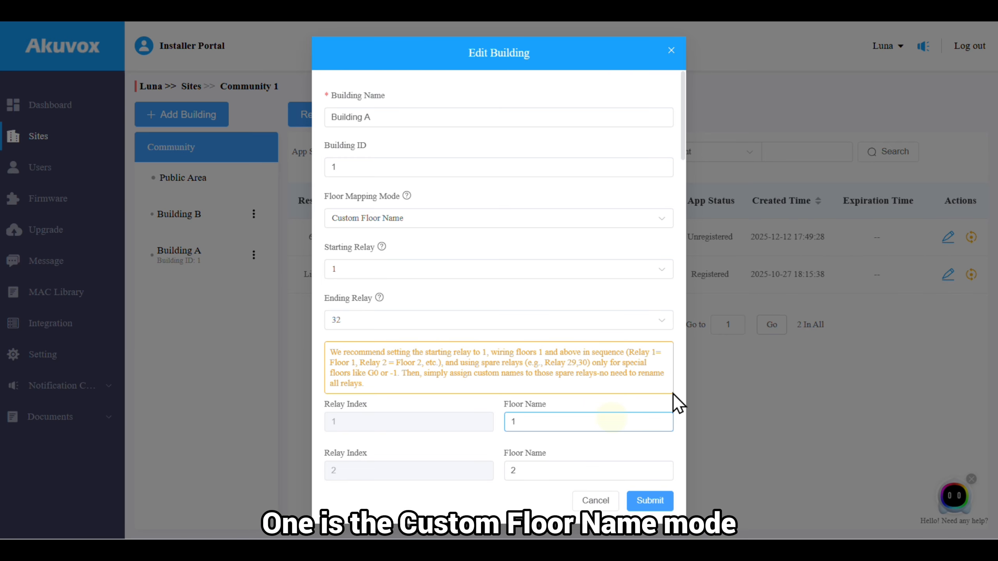
key(BackSpace)
text(L)
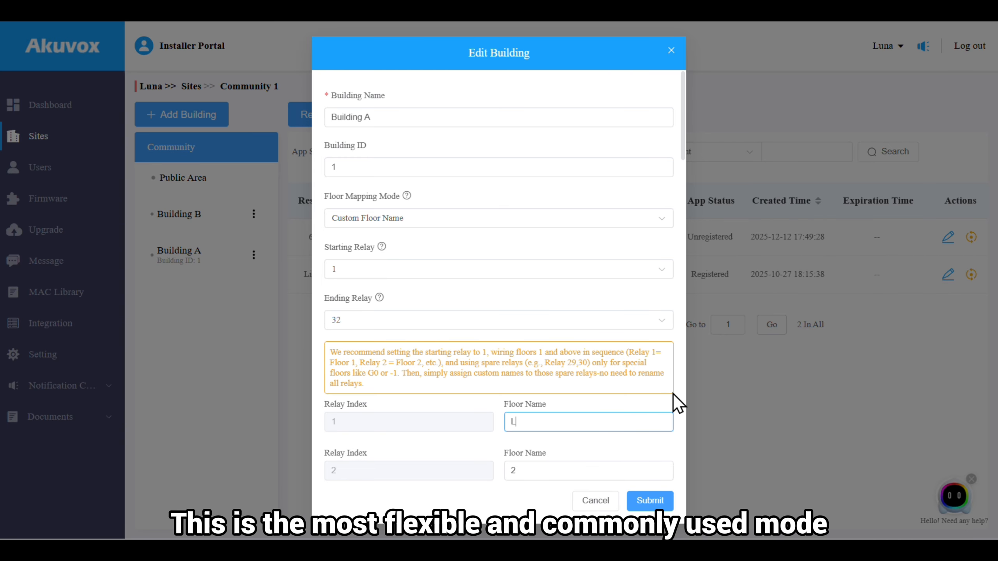
text(obby)
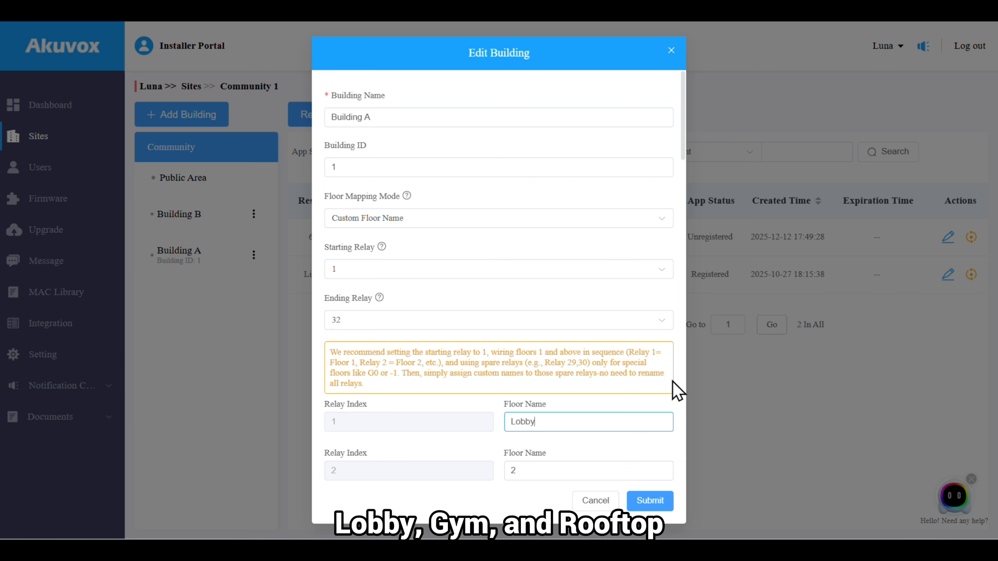
- Set Building A's Floor Mapping Mode to Set Ground Floor
scroll(672, 381, down, 4)
scroll(673, 381, down, 2)
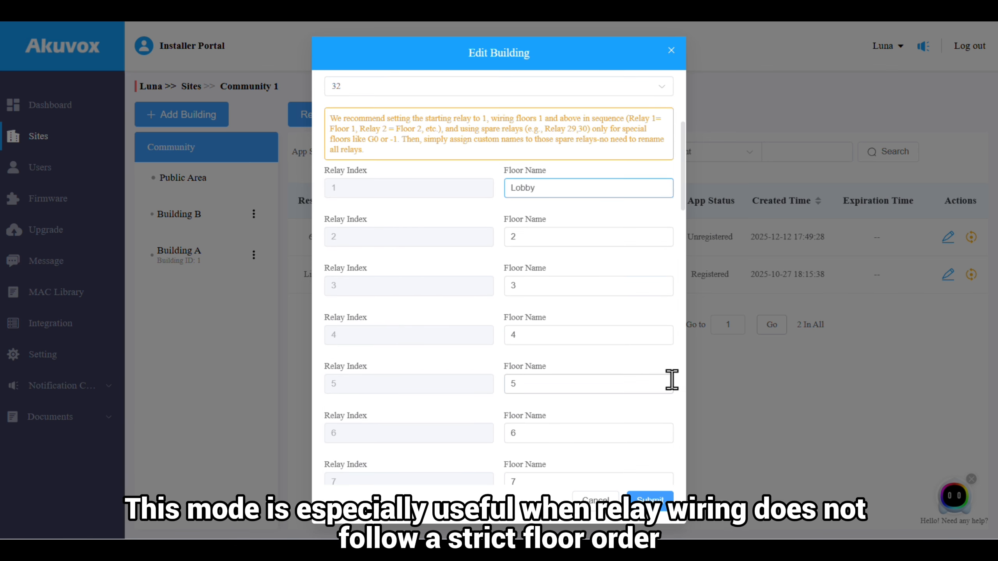
scroll(673, 381, up, 6)
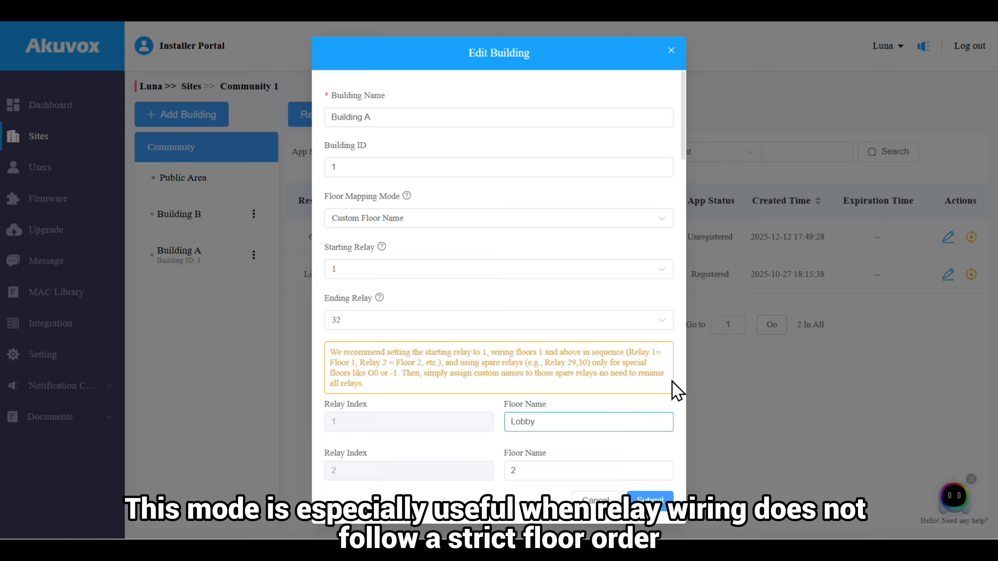
click(670, 402)
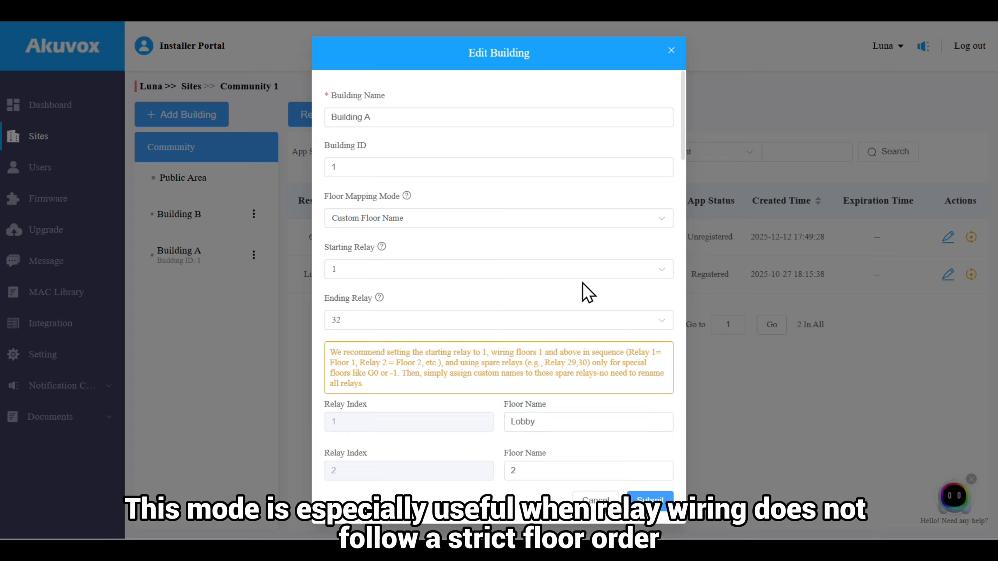
click(562, 218)
click(509, 254)
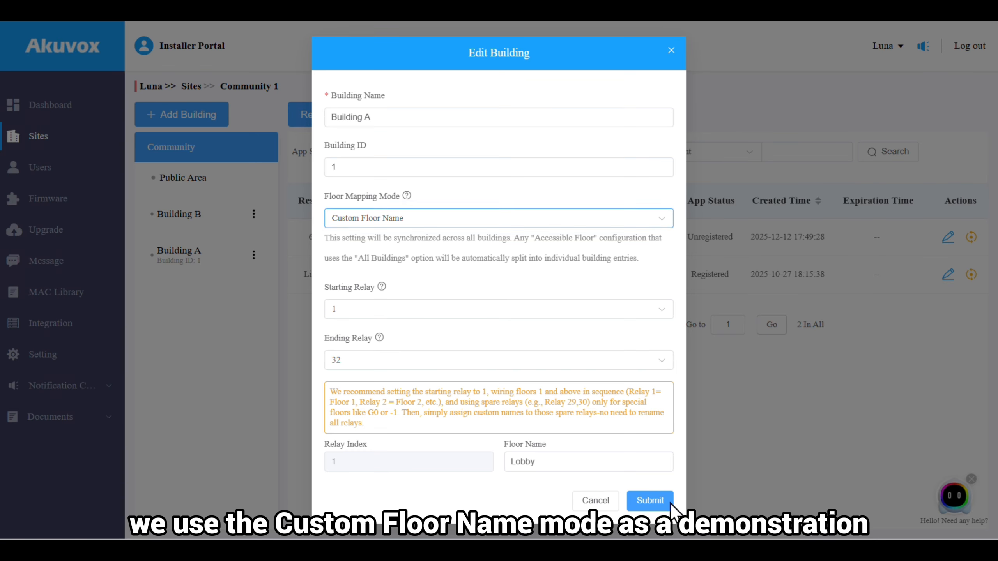
- Submit Building A's edited floor settings
click(648, 499)
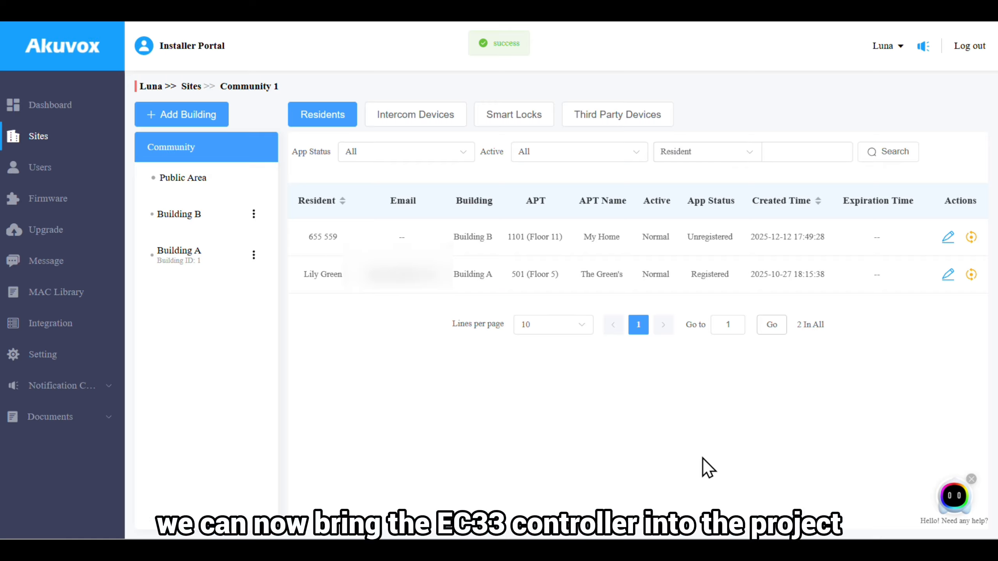
- Add an Elevator Control device named EC33 with its pasted MAC address to Building A
click(220, 257)
click(414, 114)
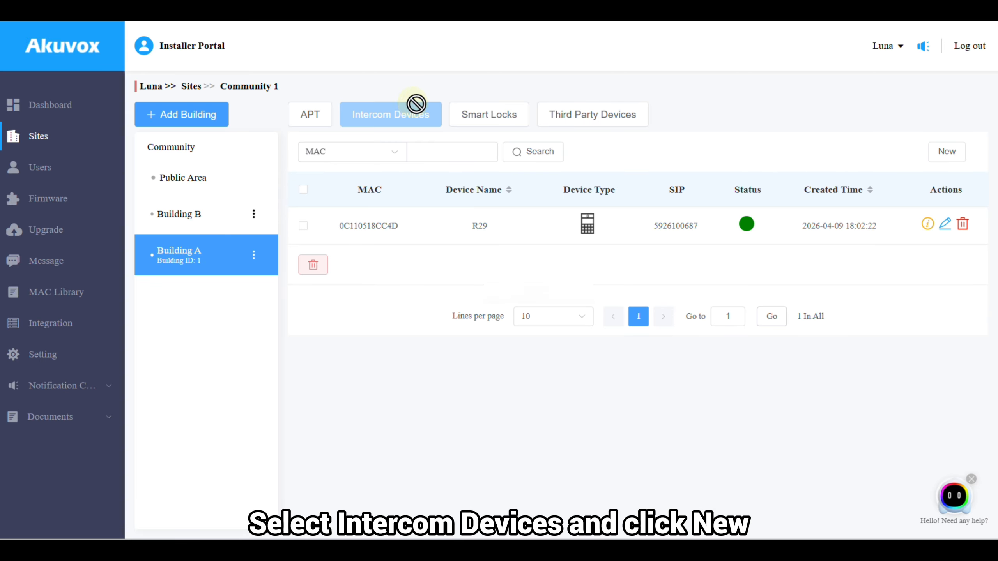
click(941, 151)
click(530, 120)
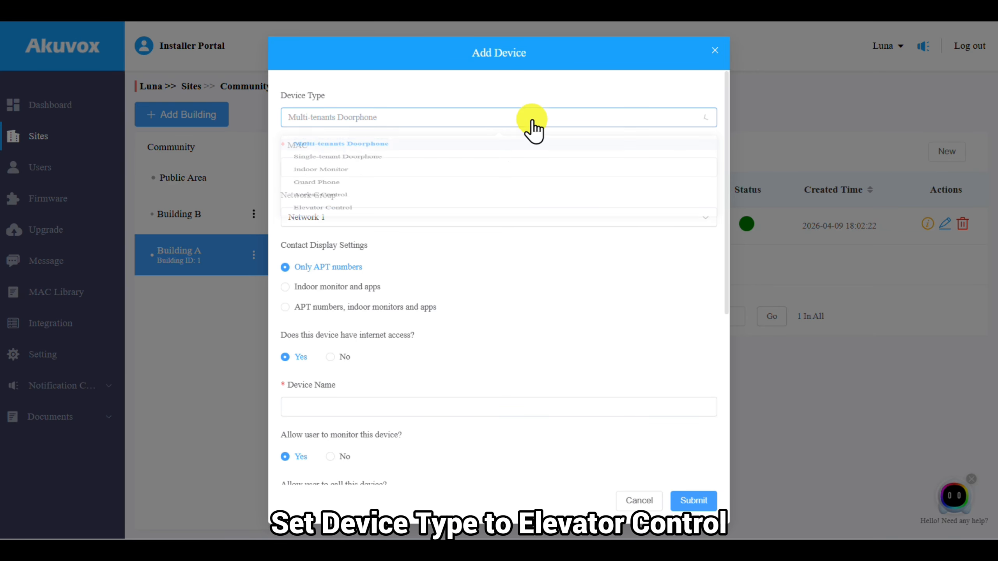
click(456, 254)
click(460, 256)
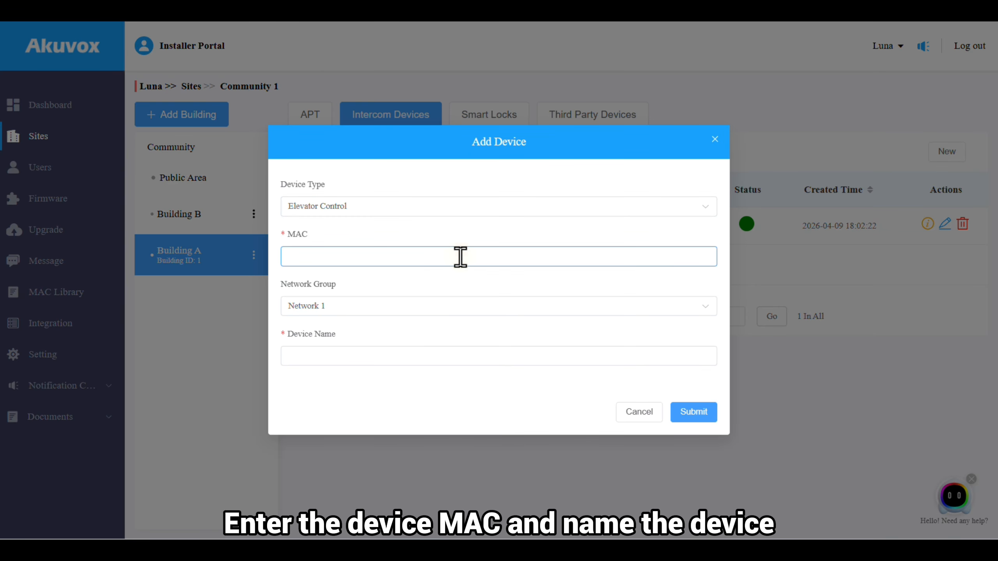
text(0C110532A943)
click(445, 359)
text(EC33)
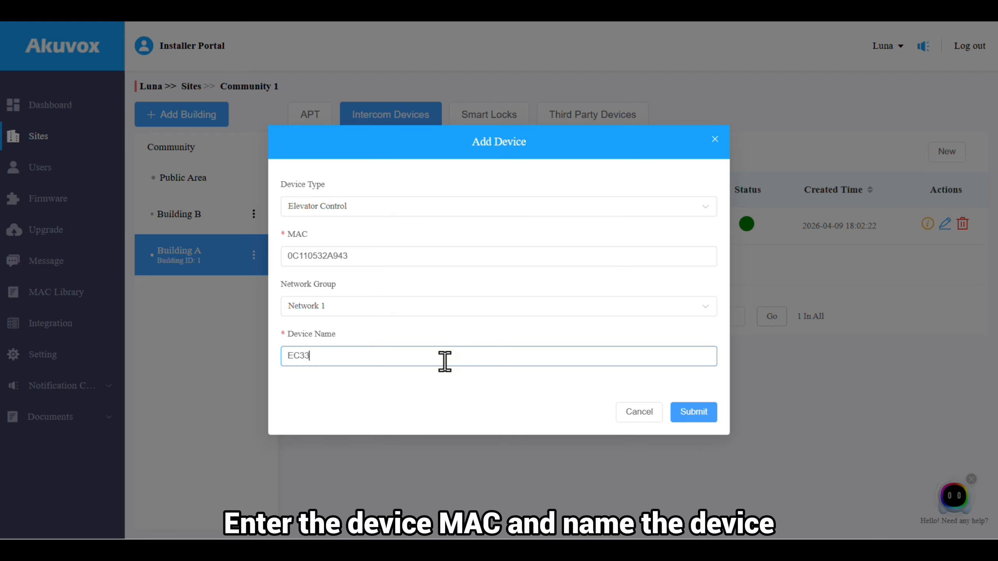
click(706, 412)
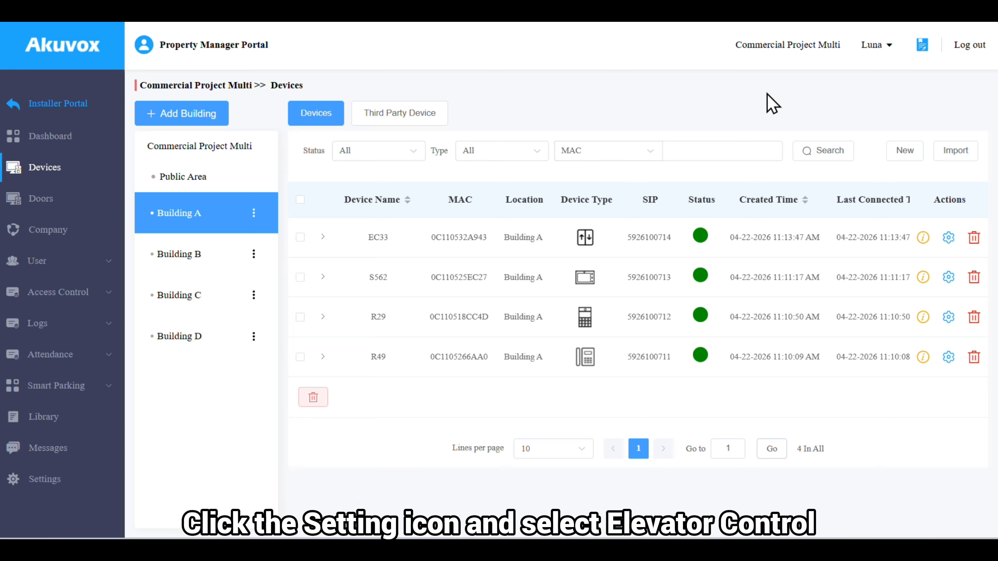
- On EC33's Elevator Control tab, preview the individual floors, then keep Controlled Floors at All Floors
click(949, 242)
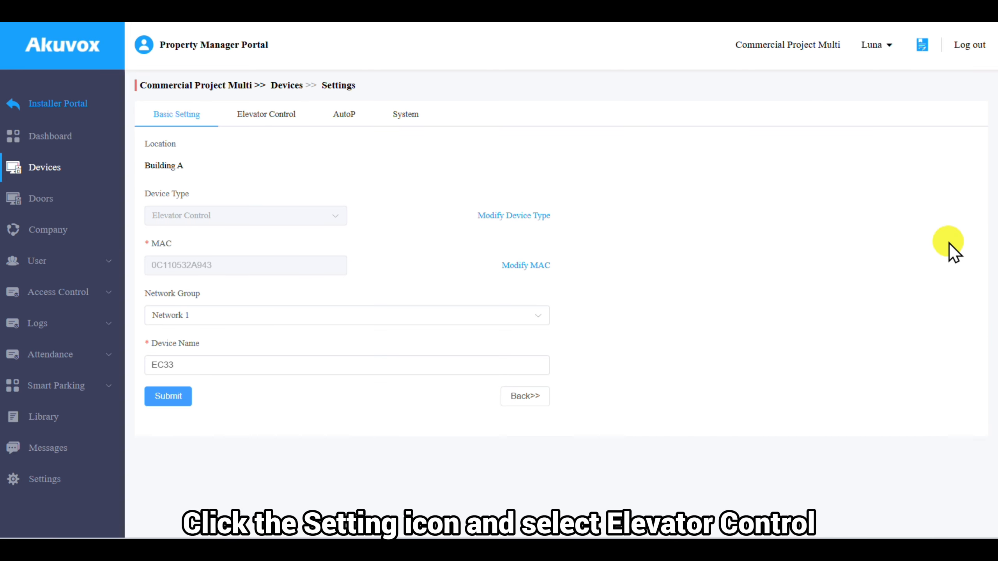
click(252, 116)
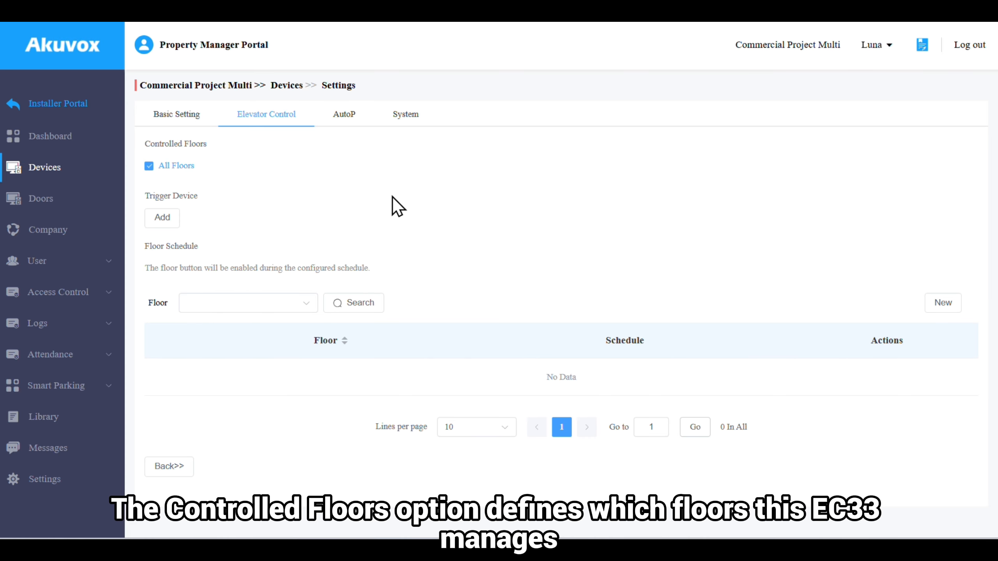
click(161, 169)
click(544, 187)
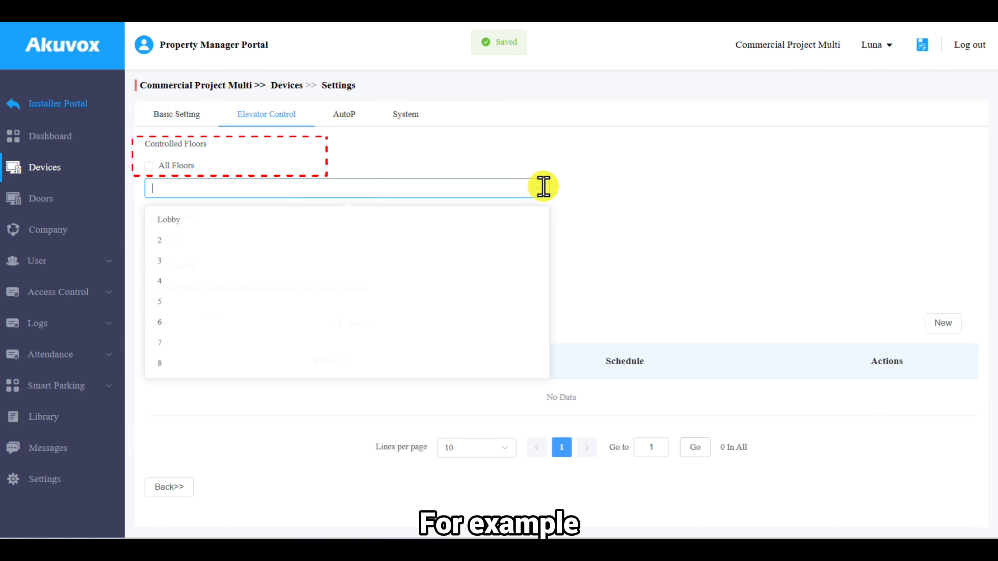
click(179, 166)
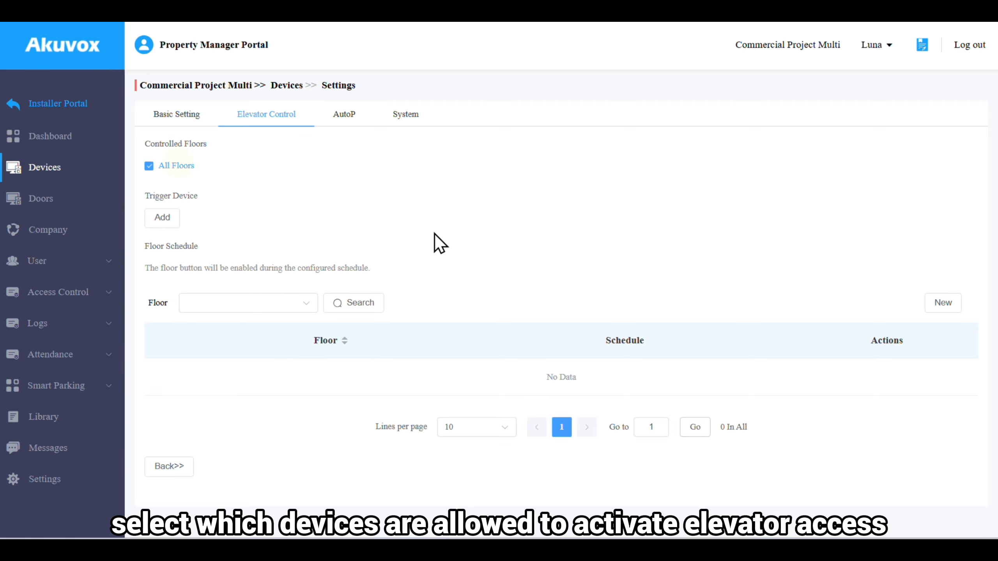
- Add R29 as a trigger device with the default 10-second hold time
click(165, 219)
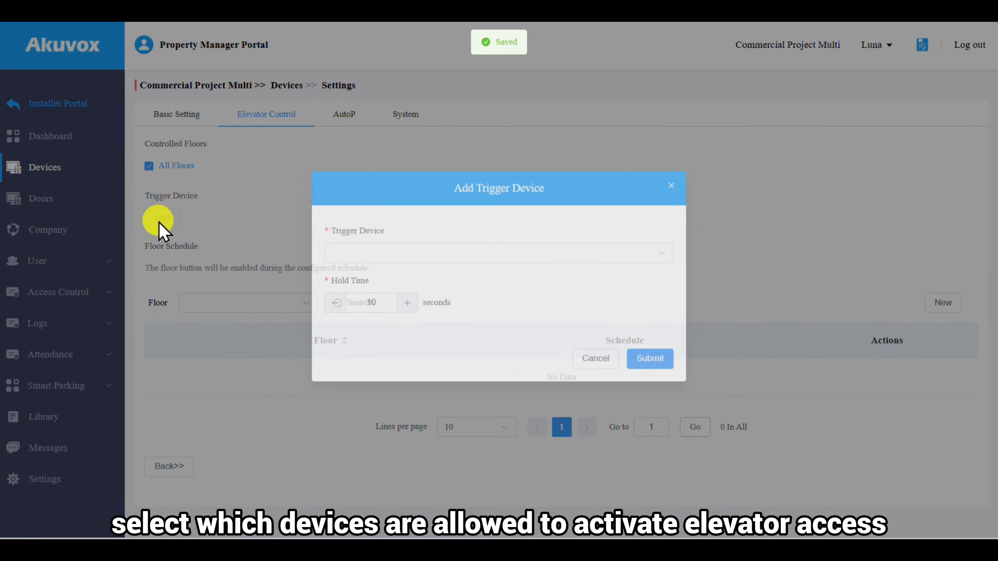
click(446, 259)
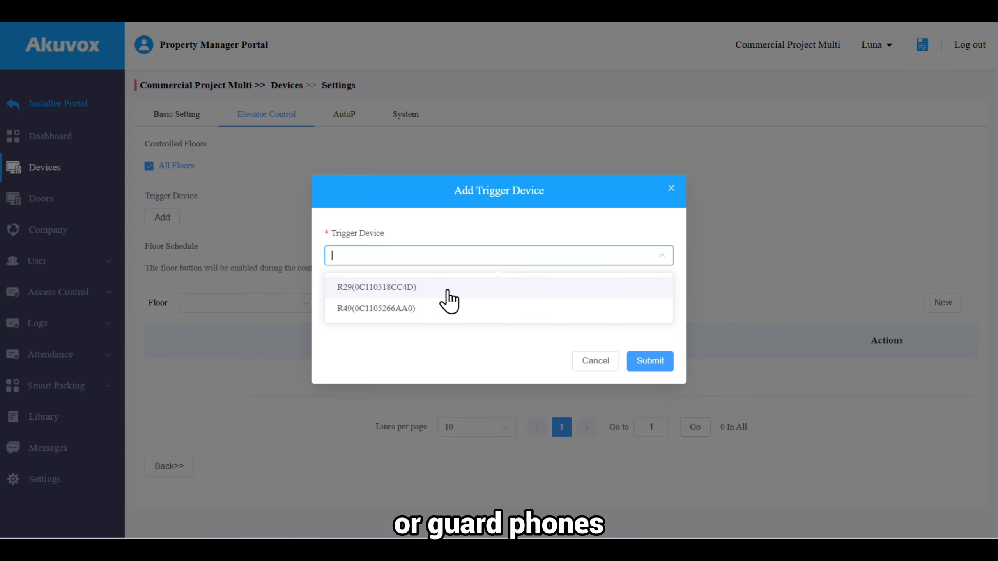
click(446, 287)
click(500, 353)
click(660, 354)
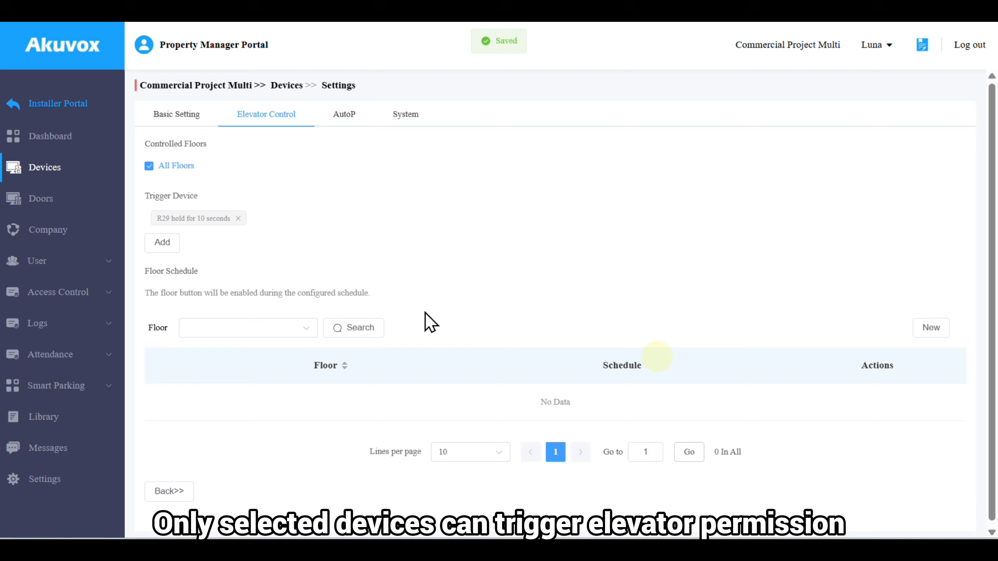
- Add R49 as a second trigger device with a 15-second hold time
click(157, 243)
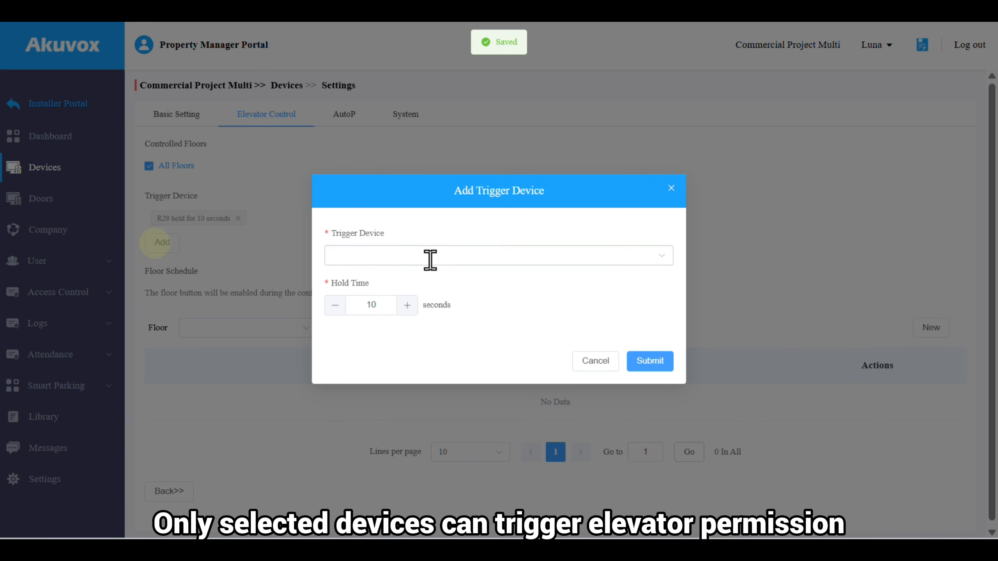
click(428, 255)
click(389, 309)
click(423, 334)
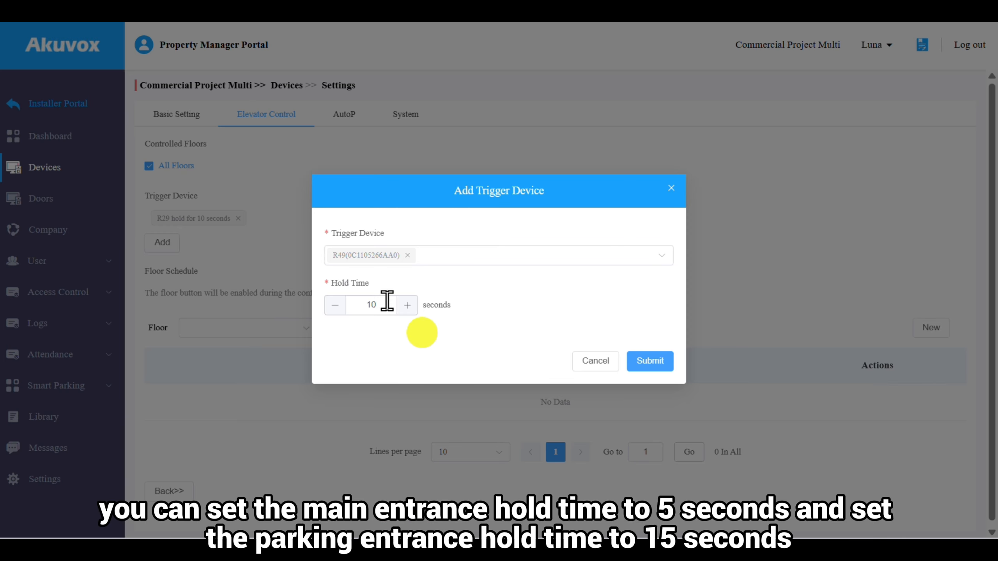
click(407, 311)
click(648, 363)
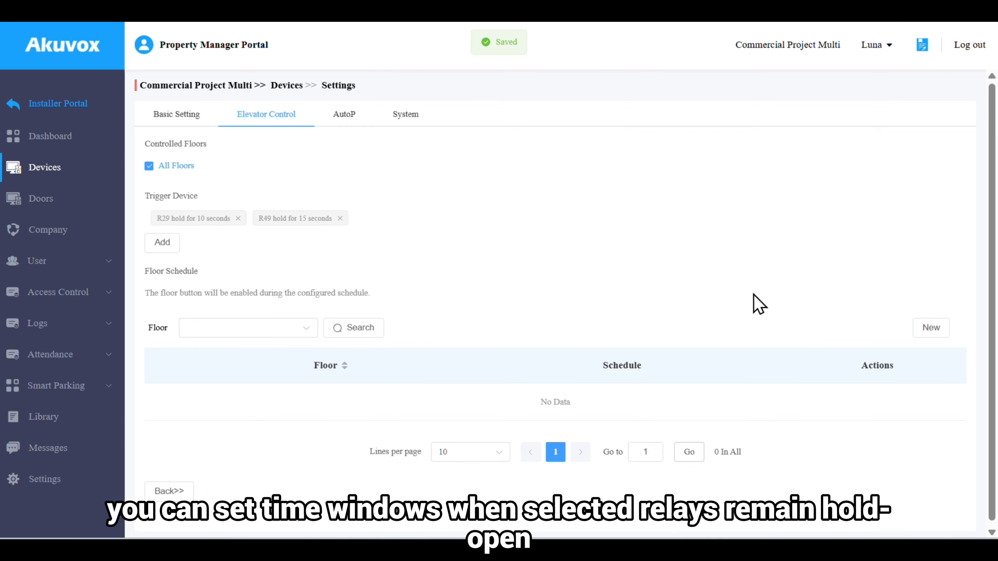
- Create a daily Lobby floor schedule running 08:00 AM to 10:59 PM
click(927, 331)
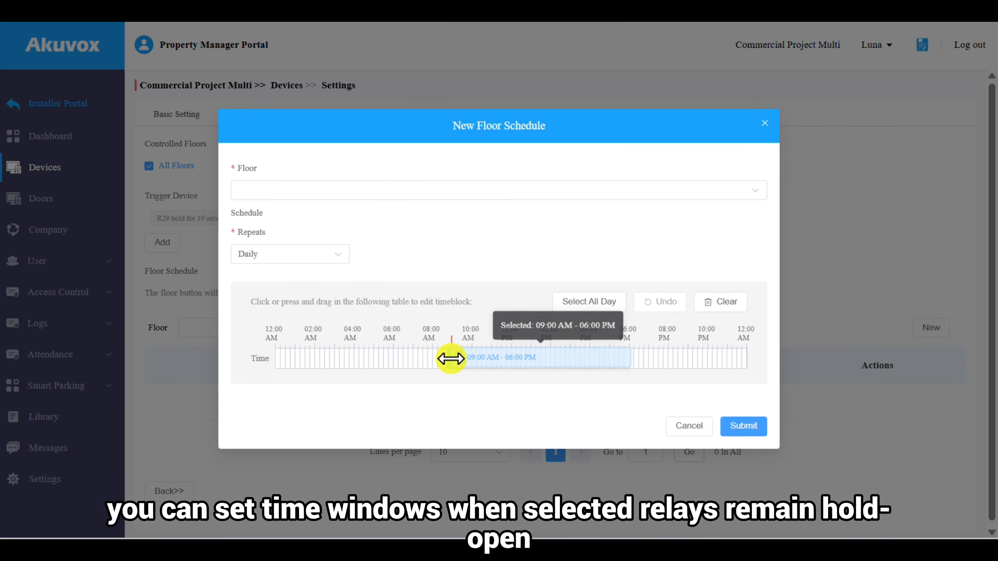
drag(452, 356, 727, 357)
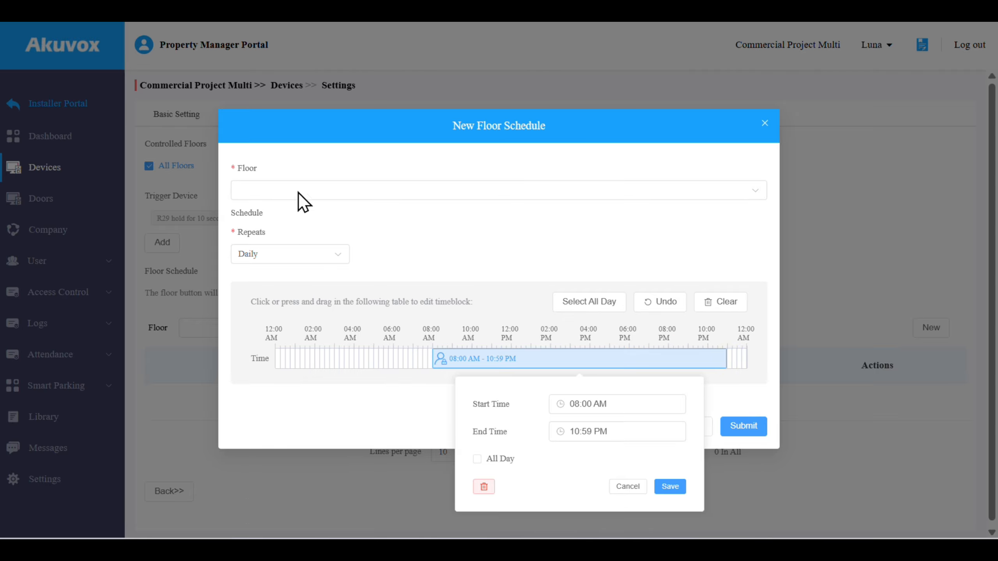
click(323, 193)
click(326, 255)
click(402, 159)
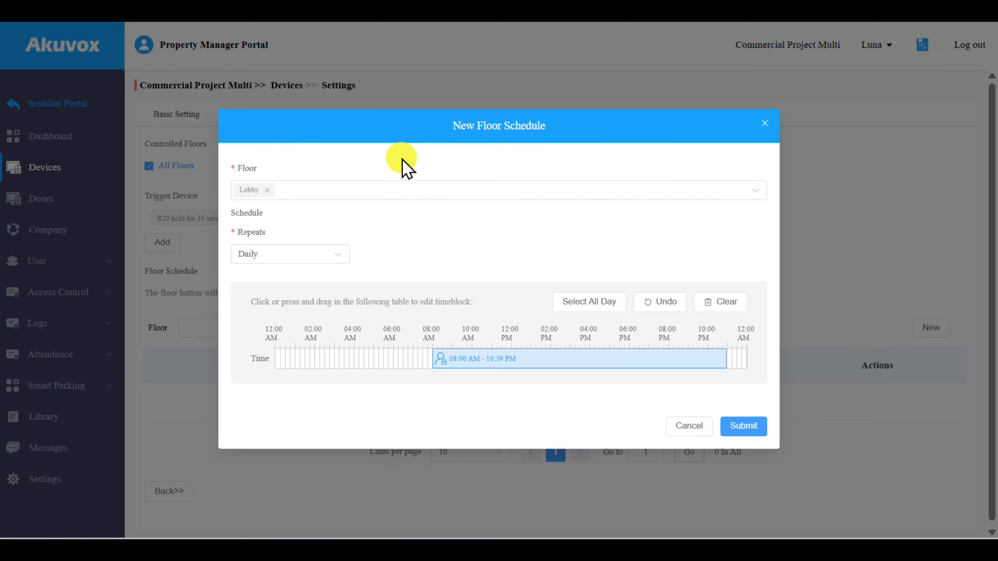
click(337, 255)
click(322, 283)
click(744, 429)
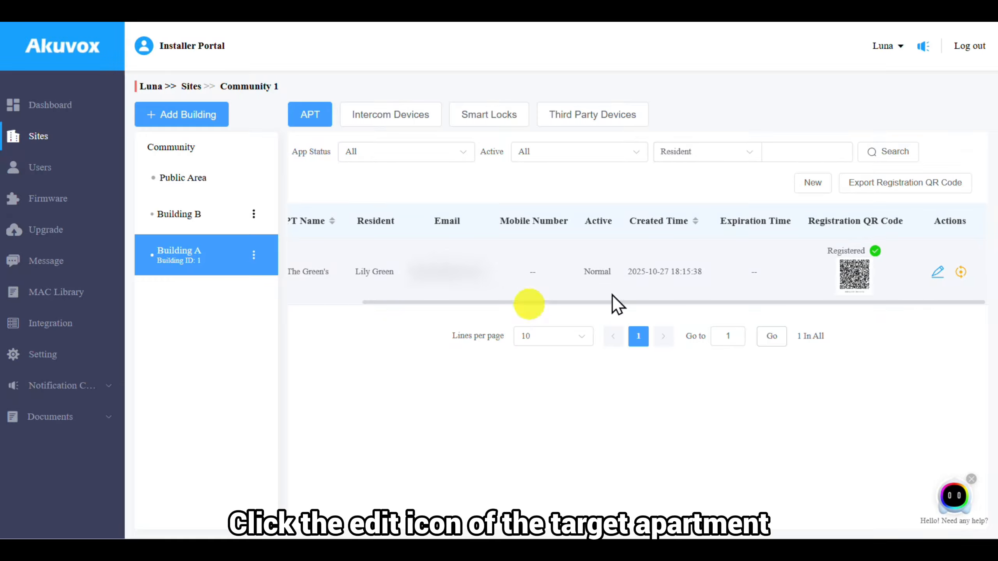
- Give apartment 501 Building A floors Lobby, 2, 3 and 4 on all elevator control devices
click(934, 275)
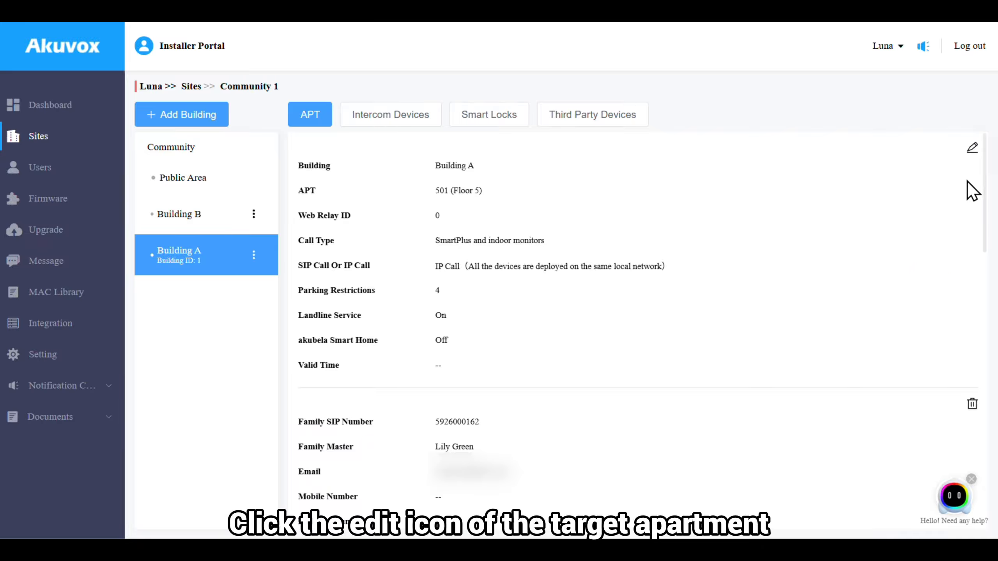
click(972, 149)
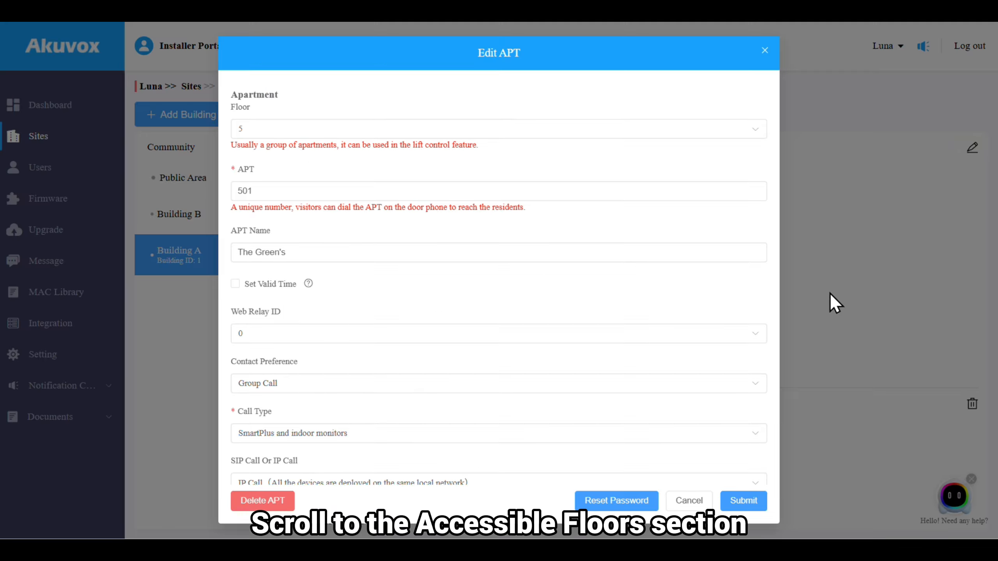
scroll(733, 324, down, 10)
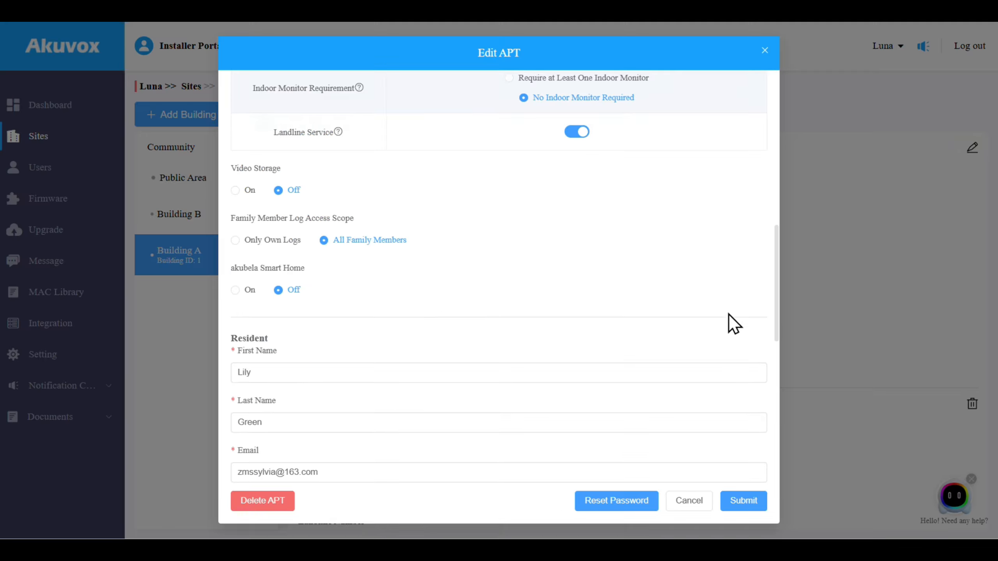
scroll(733, 323, down, 10)
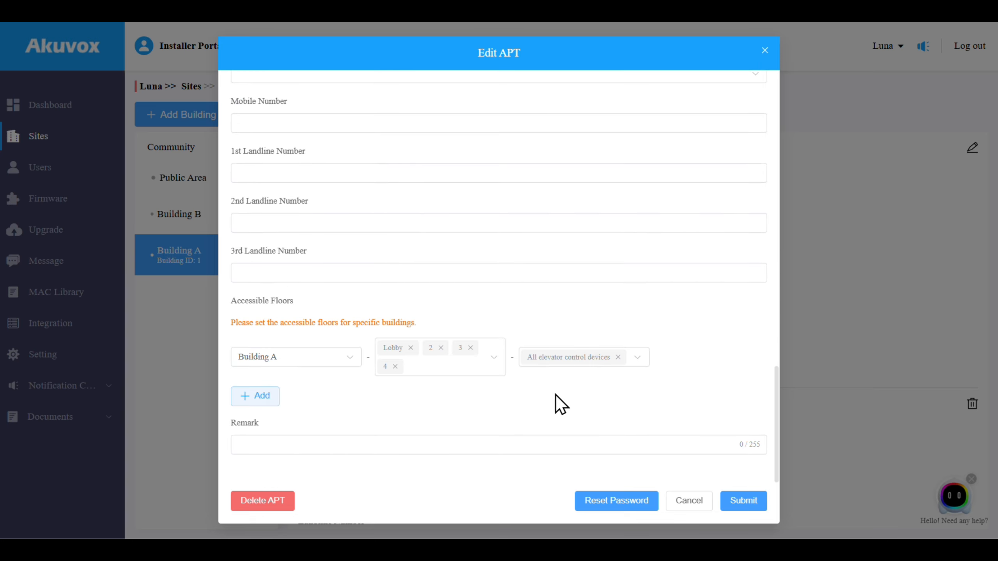
click(494, 369)
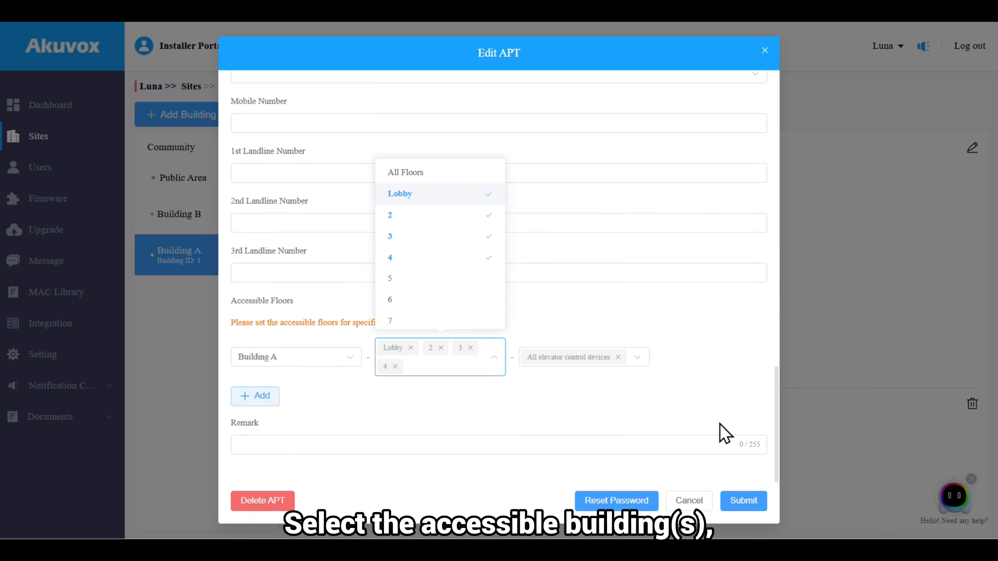
click(689, 409)
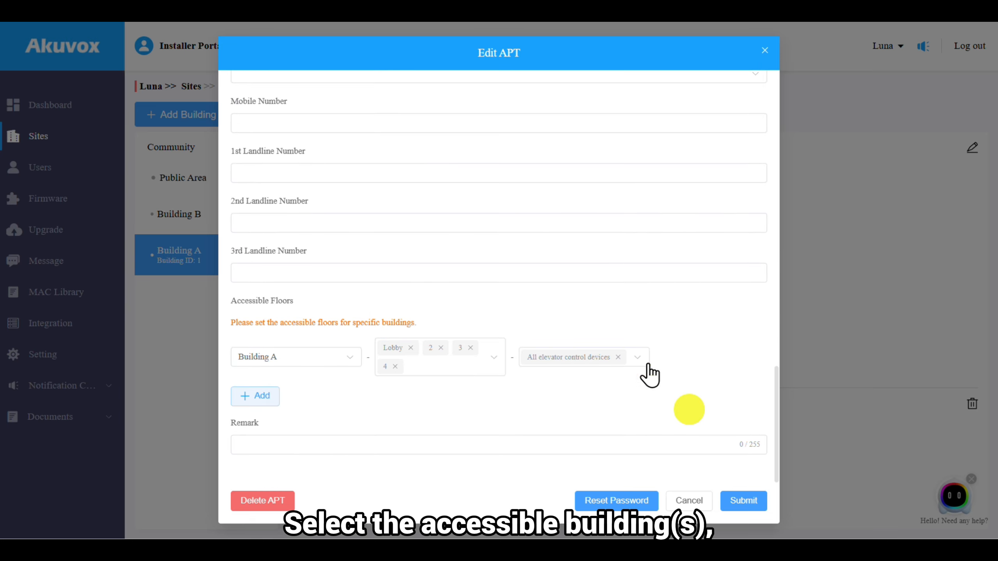
click(694, 379)
click(755, 501)
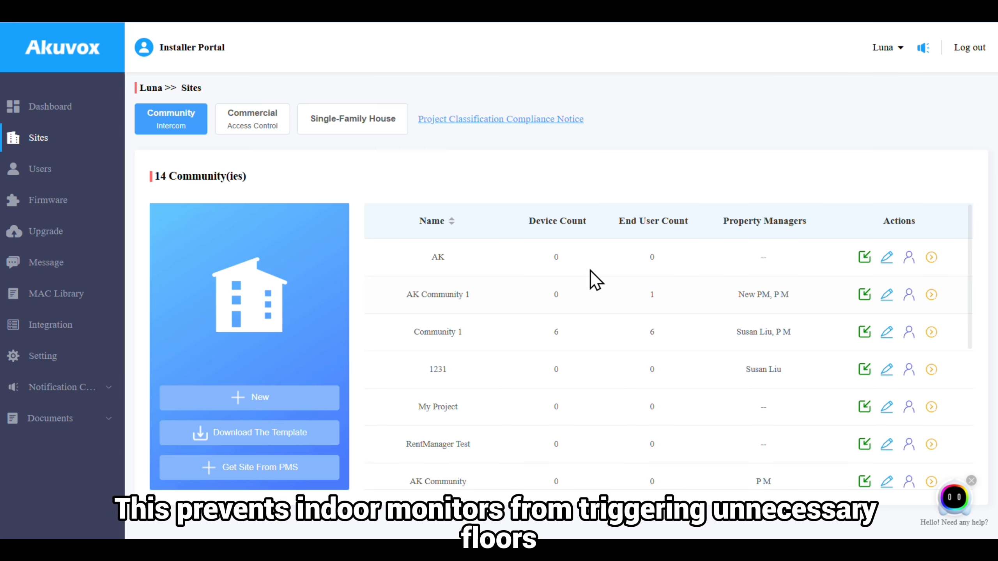
- In Community 1's Advanced Information, uncheck 'Allow only APT floors when triggered on indoor monitor' and submit
click(887, 335)
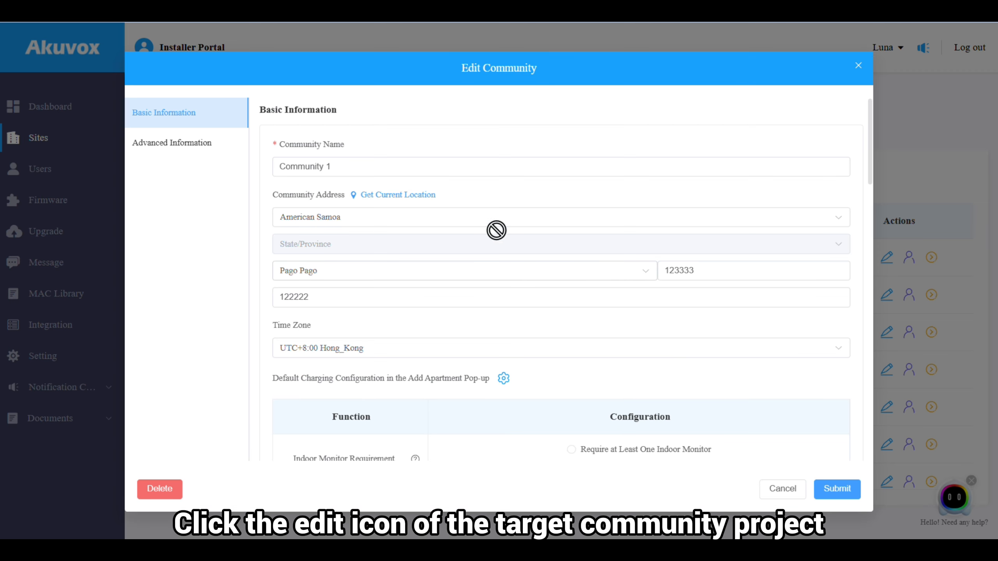
click(189, 143)
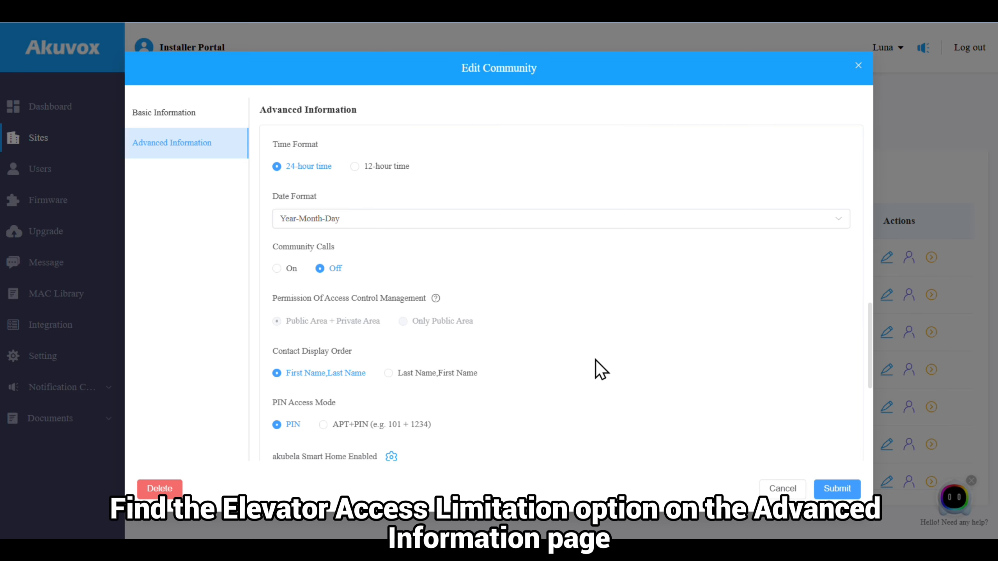
scroll(596, 360, down, 4)
scroll(595, 361, down, 4)
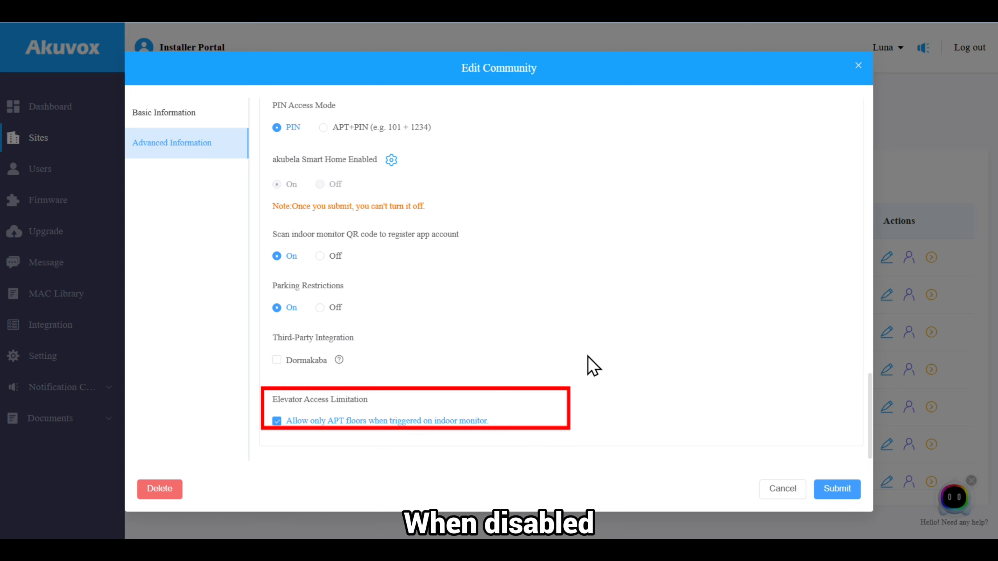
click(484, 420)
click(831, 487)
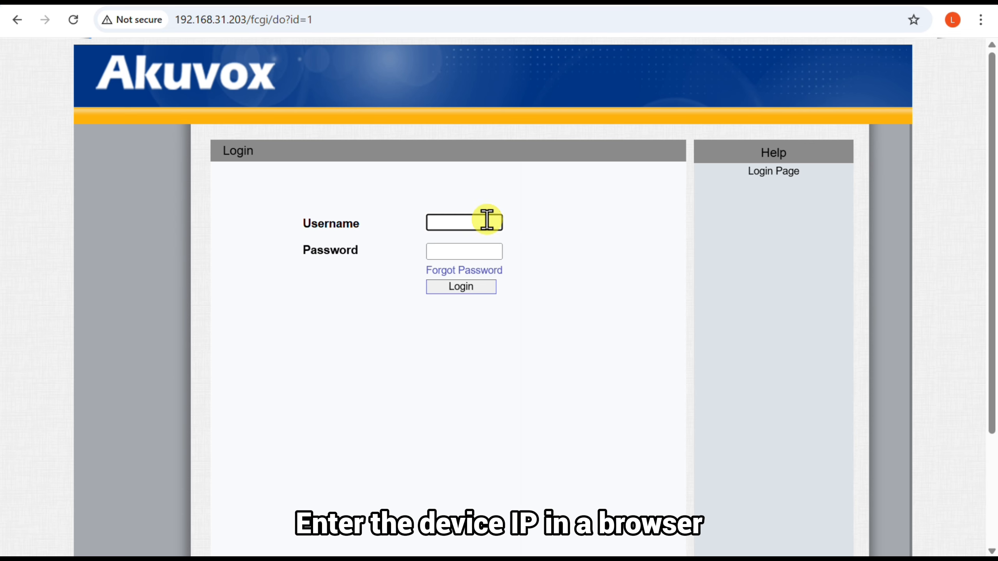
- Log in to the R49 device's web interface with the administrator credentials
click(486, 252)
key(Return)
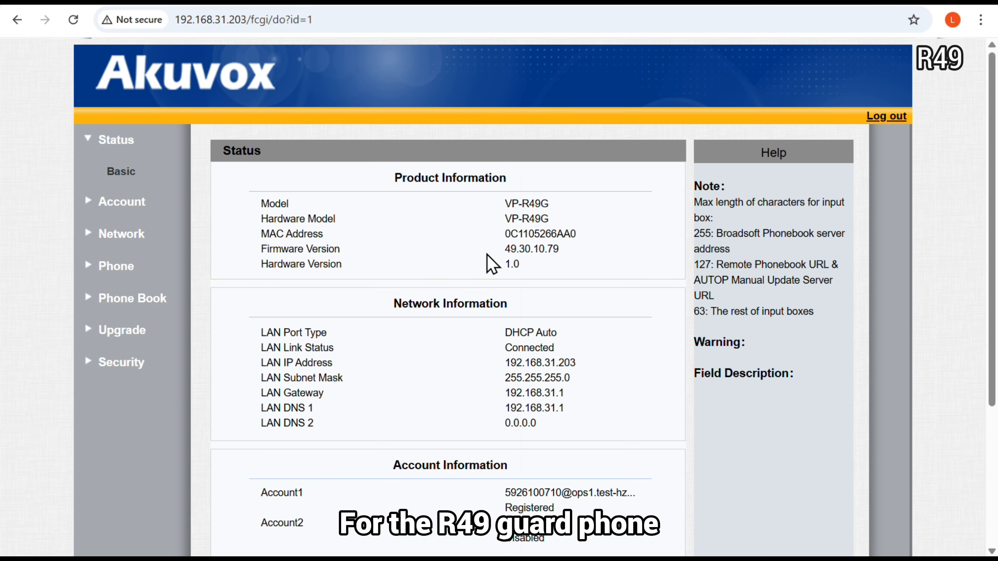
- Under Phone > Preference, set Homepage Display Area4 type to Elevator and submit
click(118, 266)
click(129, 294)
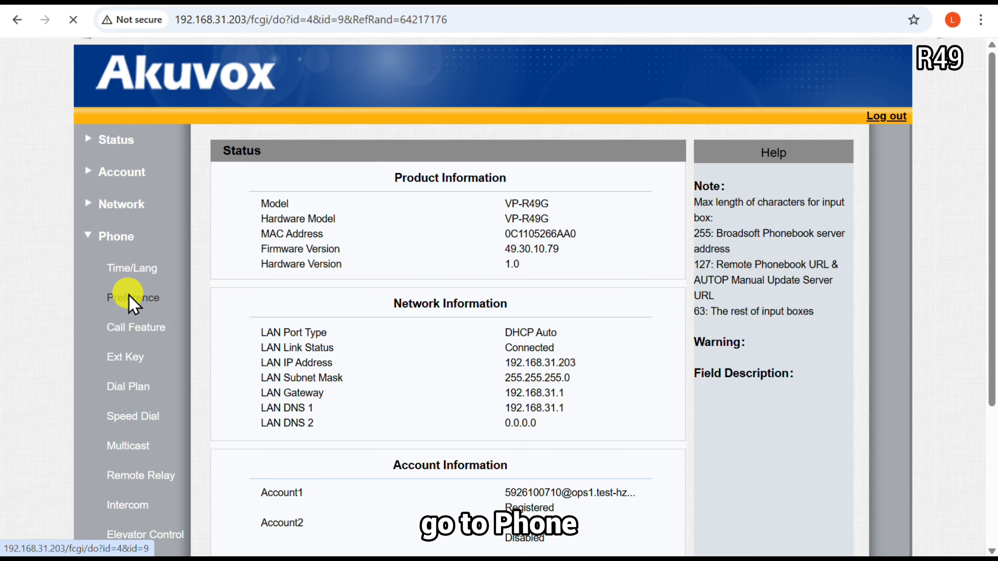
scroll(389, 312, down, 6)
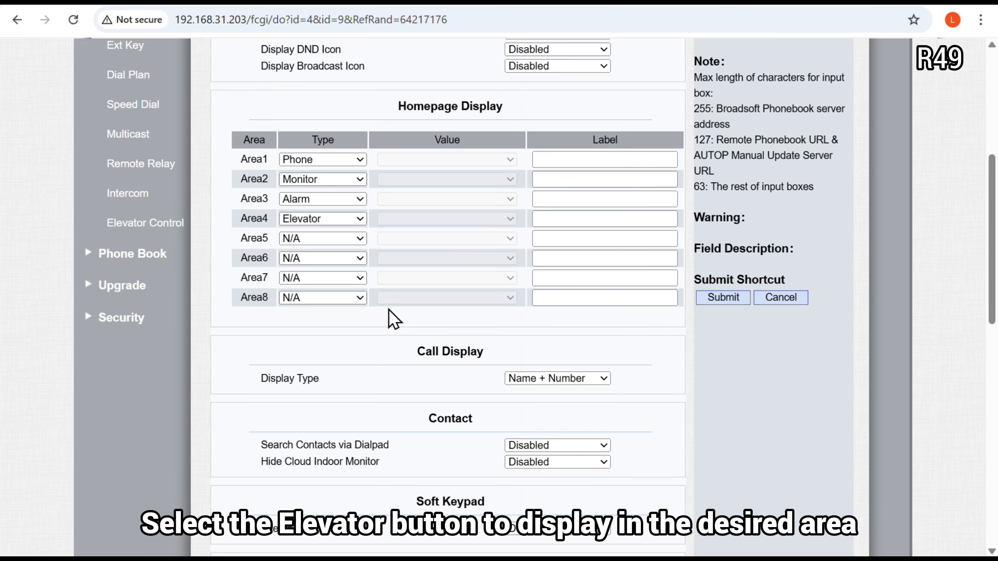
click(360, 218)
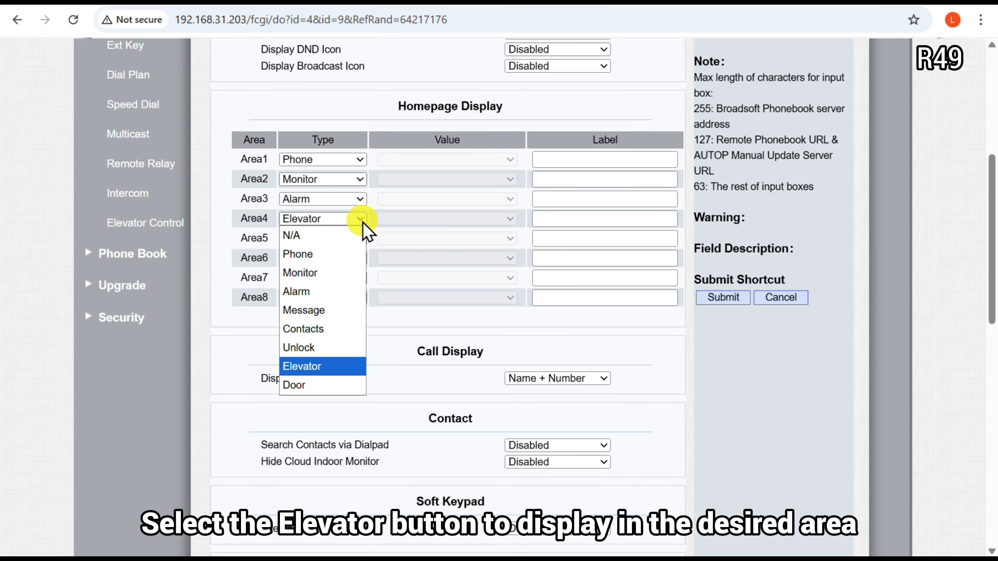
click(323, 368)
click(734, 298)
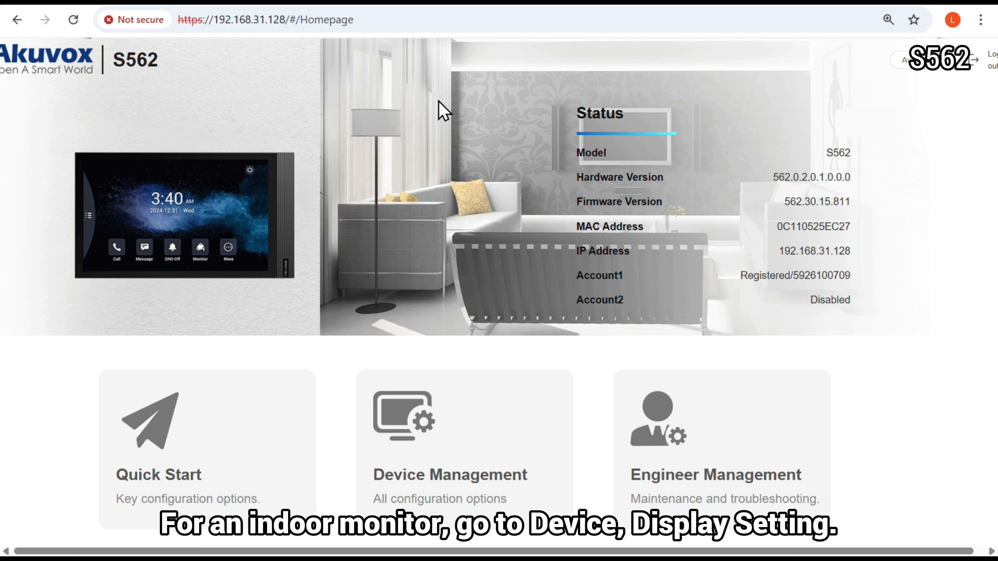
click(447, 422)
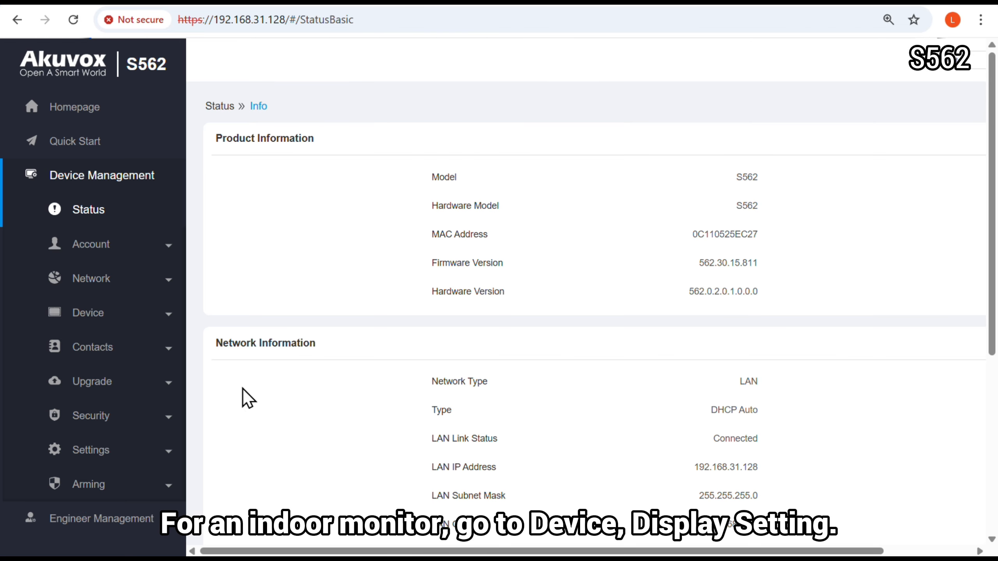
- Make S562 homepage Area3 an Unlock Elevator button, submit it, and log in to the property manager portal
click(129, 318)
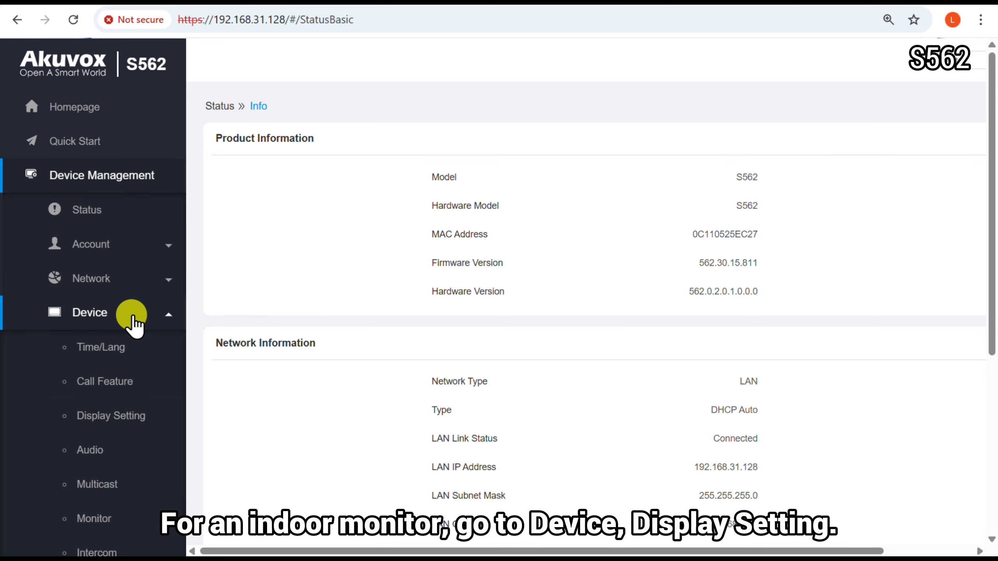
click(146, 417)
click(395, 372)
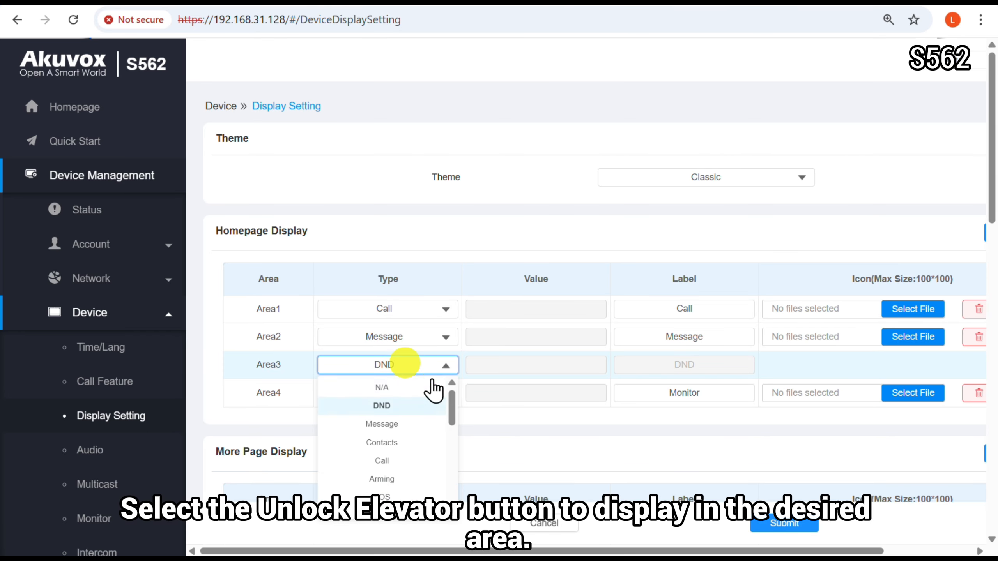
drag(452, 414, 439, 502)
click(405, 508)
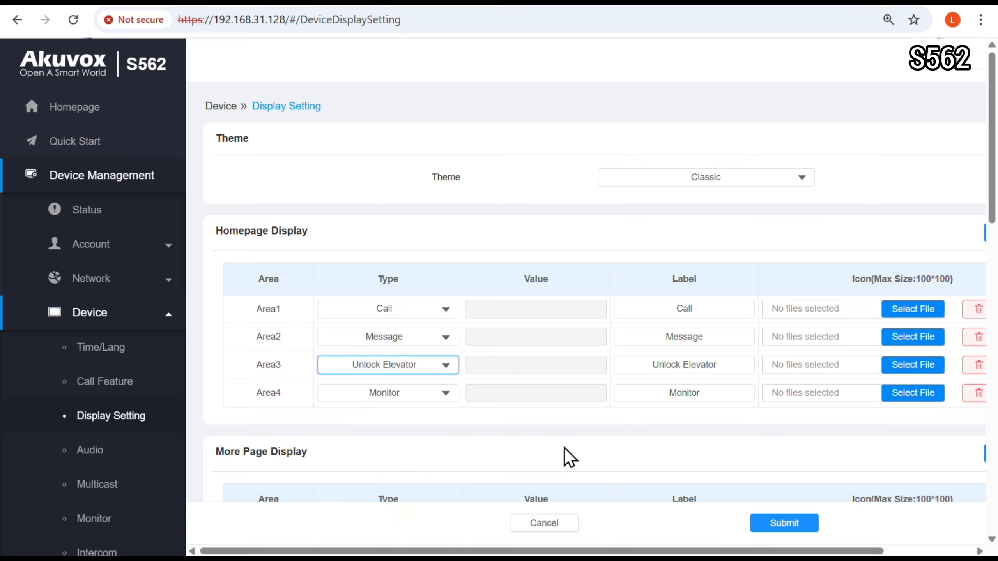
click(778, 524)
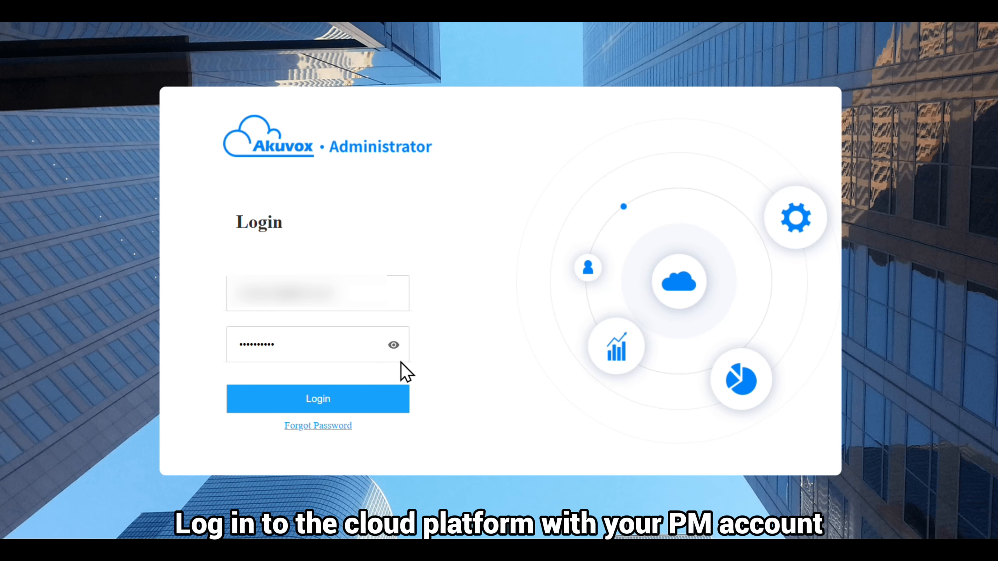
click(337, 400)
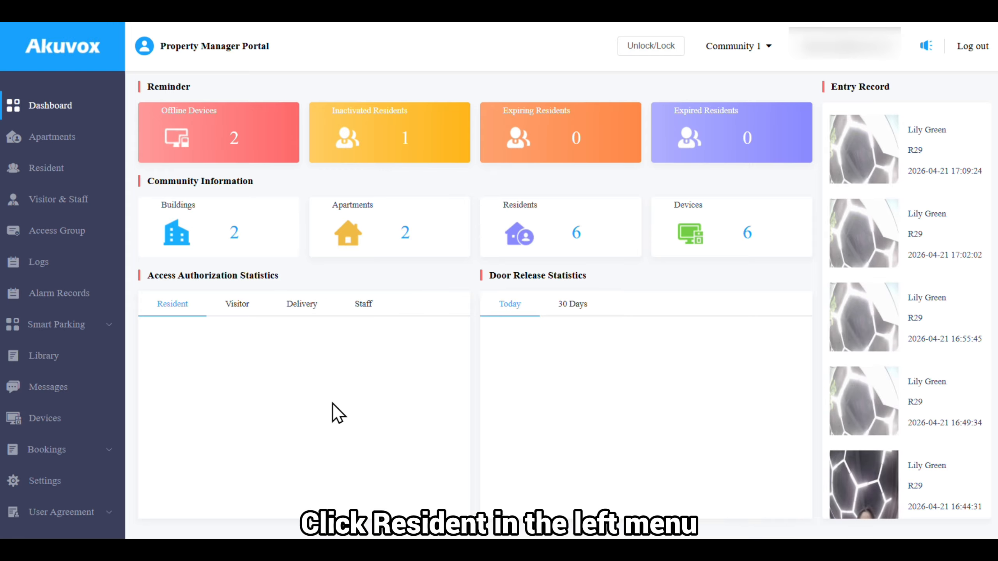
- Resubmit the Building A master resident's accessible floors as Lobby, 2, 3 and 4
click(77, 176)
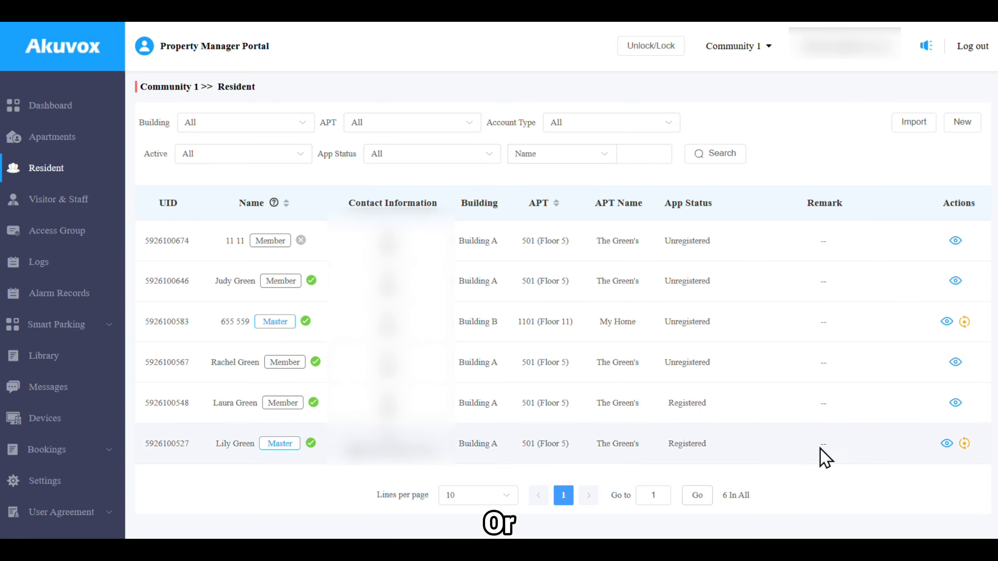
click(947, 443)
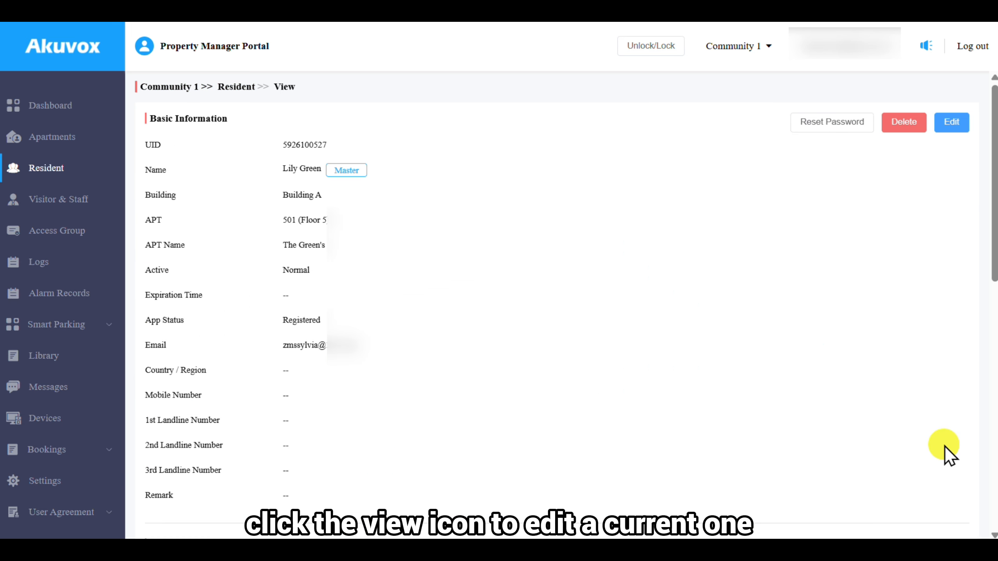
scroll(705, 384, down, 6)
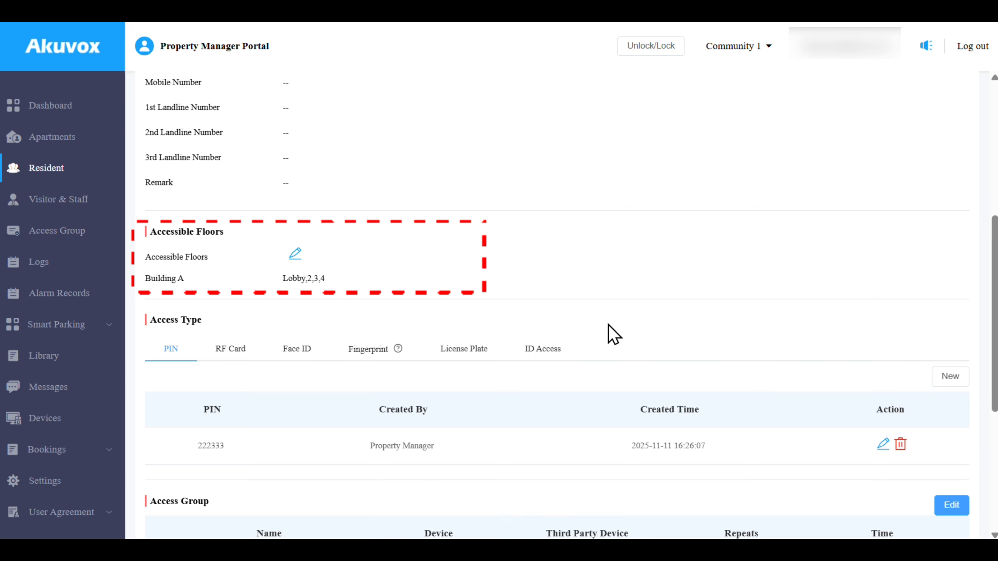
click(295, 254)
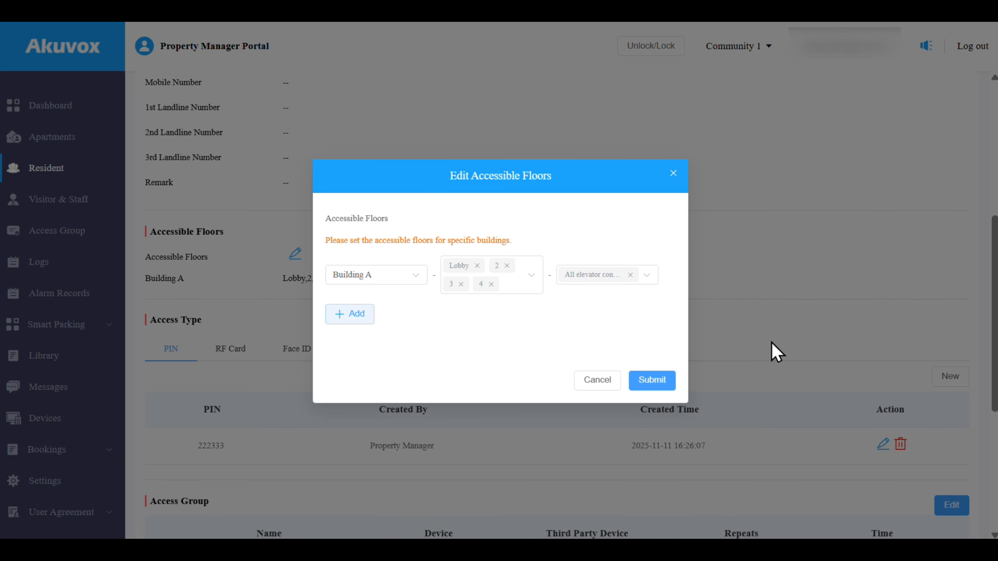
click(652, 382)
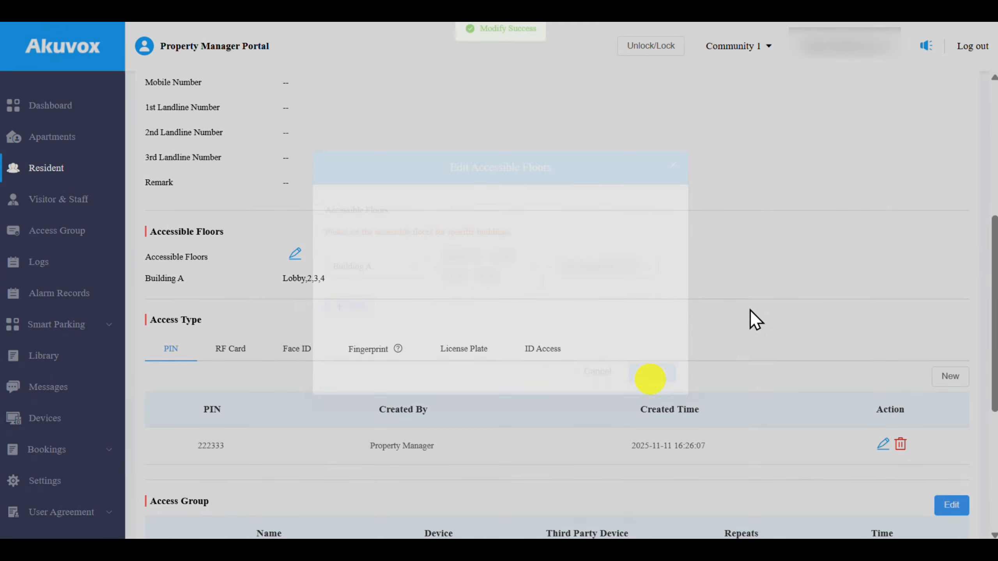
scroll(751, 311, down, 2)
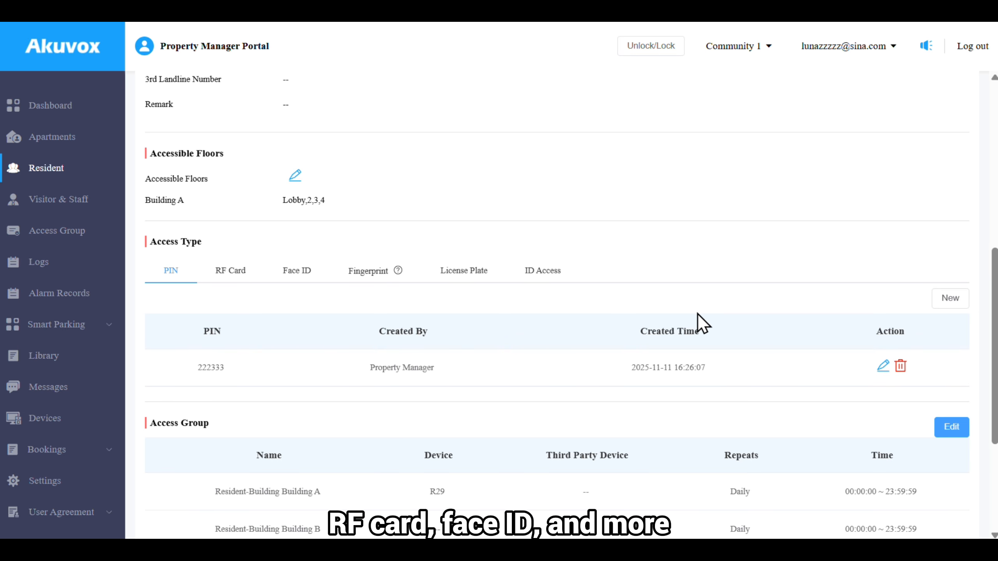
- After checking the resident's RF cards, add a new PIN and enter the new PIN code
click(246, 280)
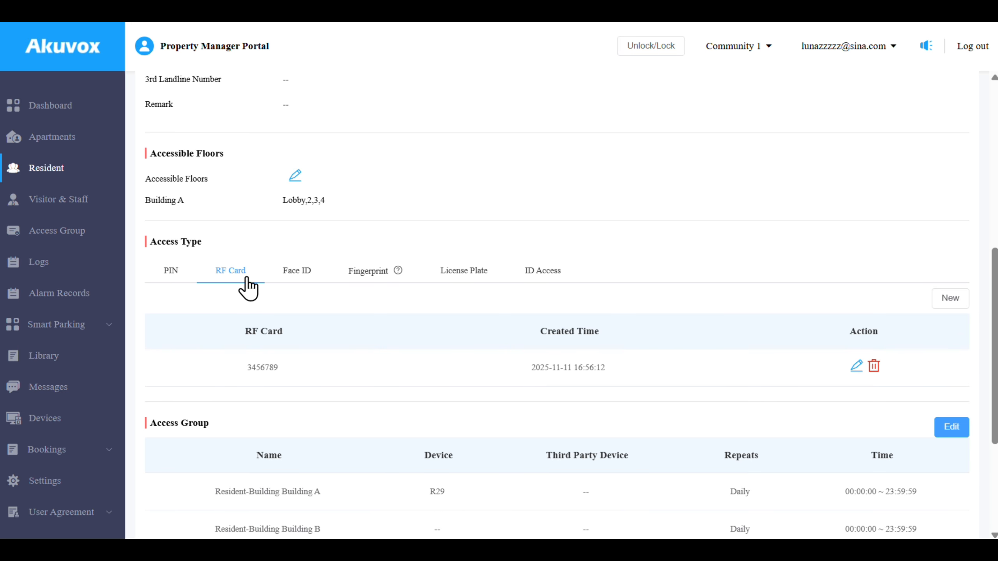
click(172, 277)
click(951, 299)
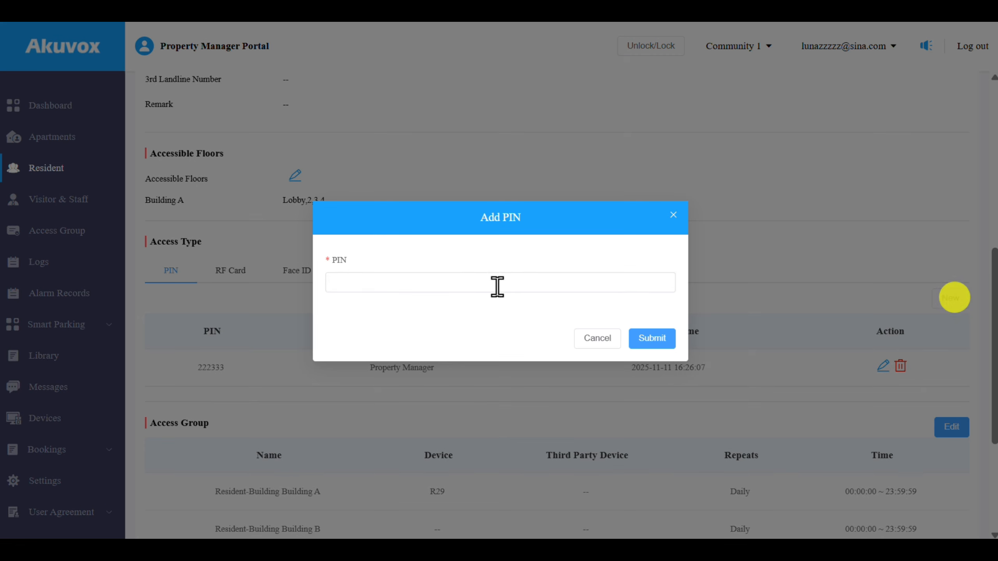
click(497, 287)
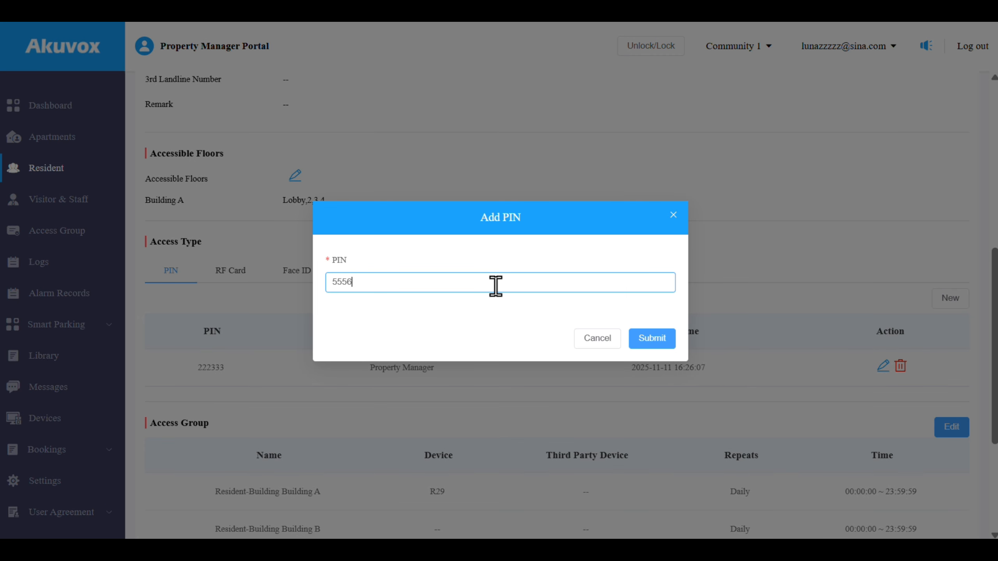